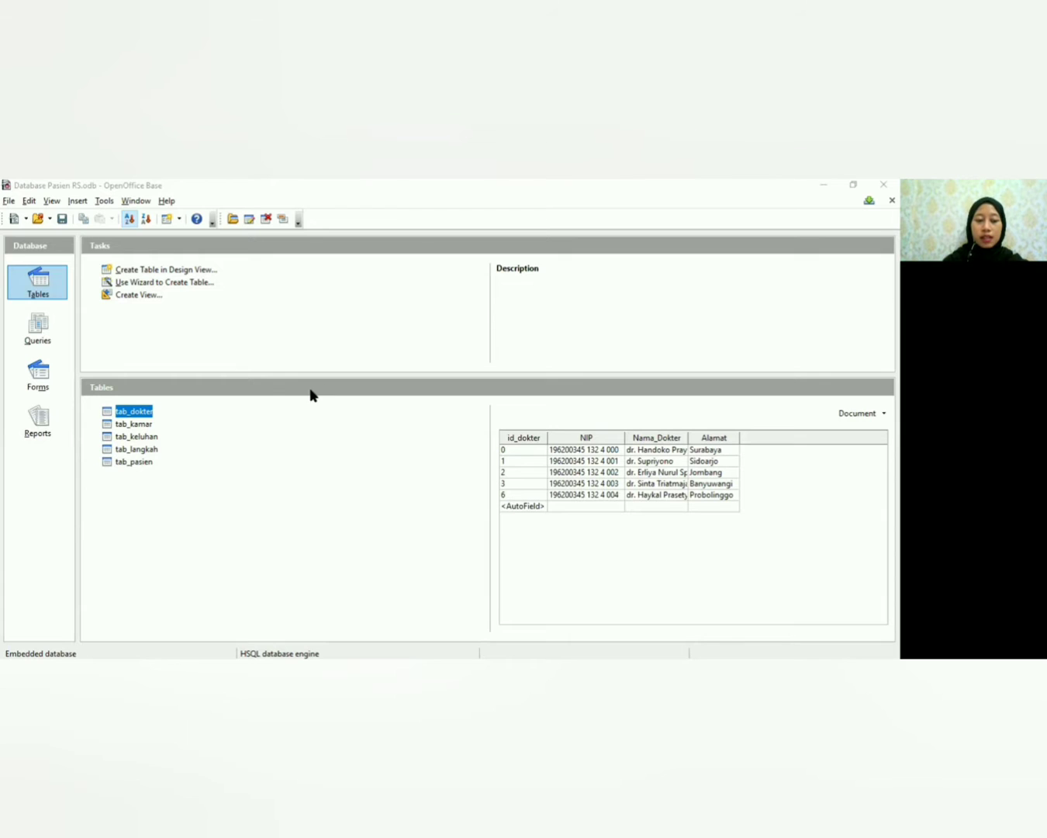
# Examine the records of the tables tab_dokter, tab_kamar, tab_keluhan, tab_pasien and tab_langkah in the document preview
pyautogui.click(134, 425)
pyautogui.click(146, 438)
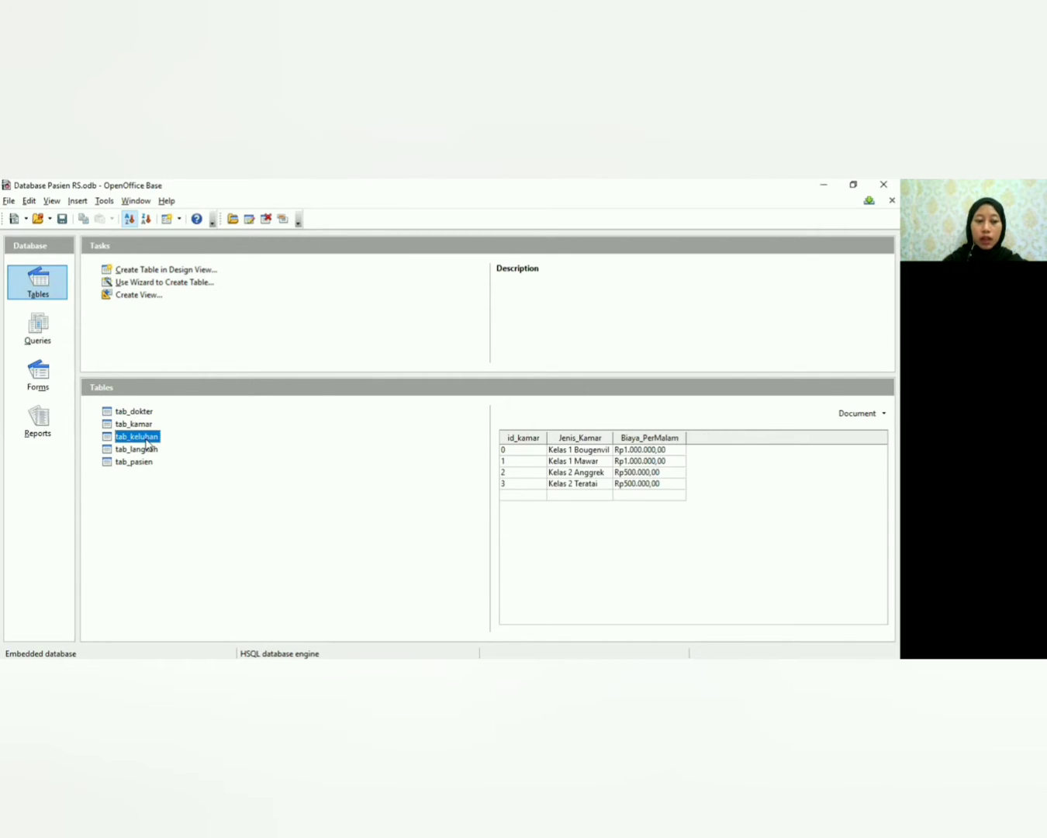
pyautogui.click(142, 464)
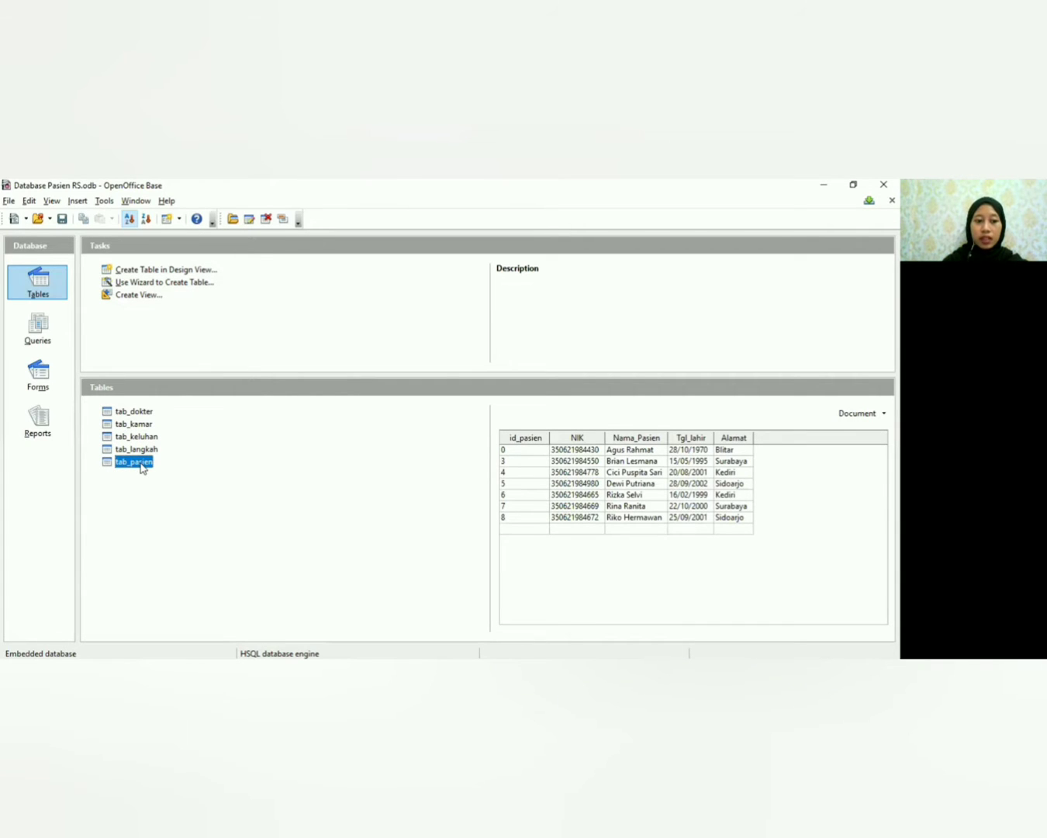
pyautogui.click(143, 450)
pyautogui.click(138, 412)
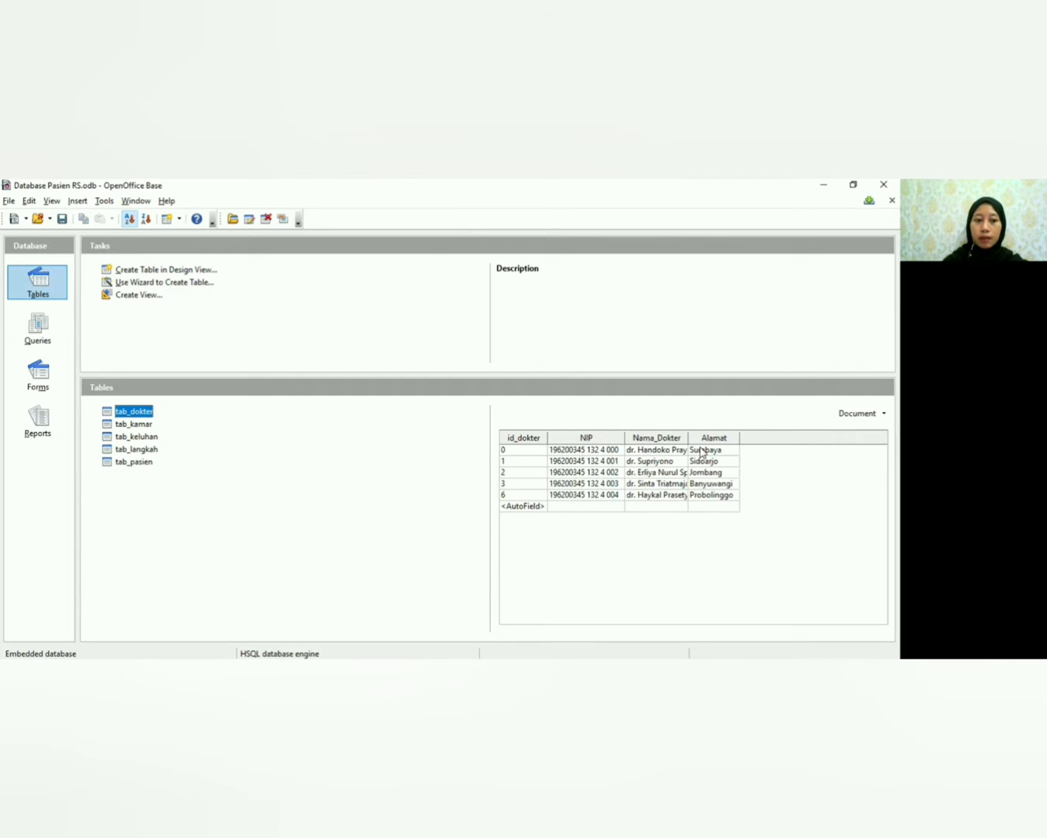
pyautogui.click(142, 423)
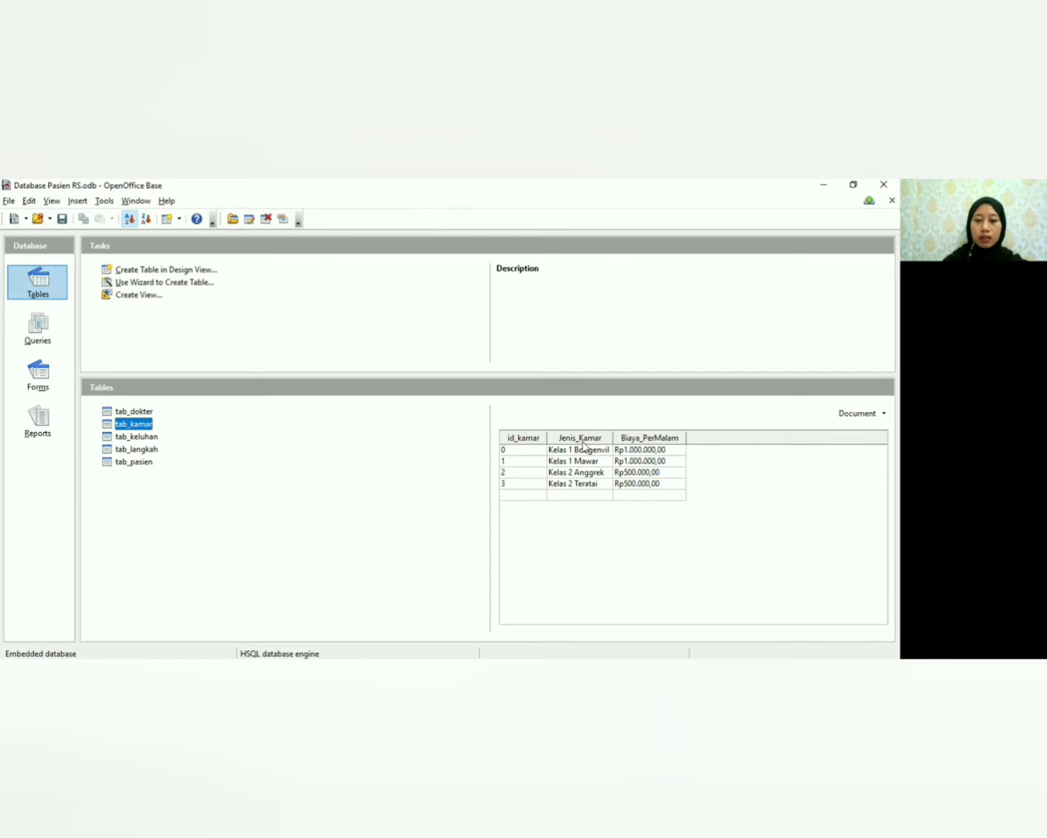
pyautogui.click(142, 439)
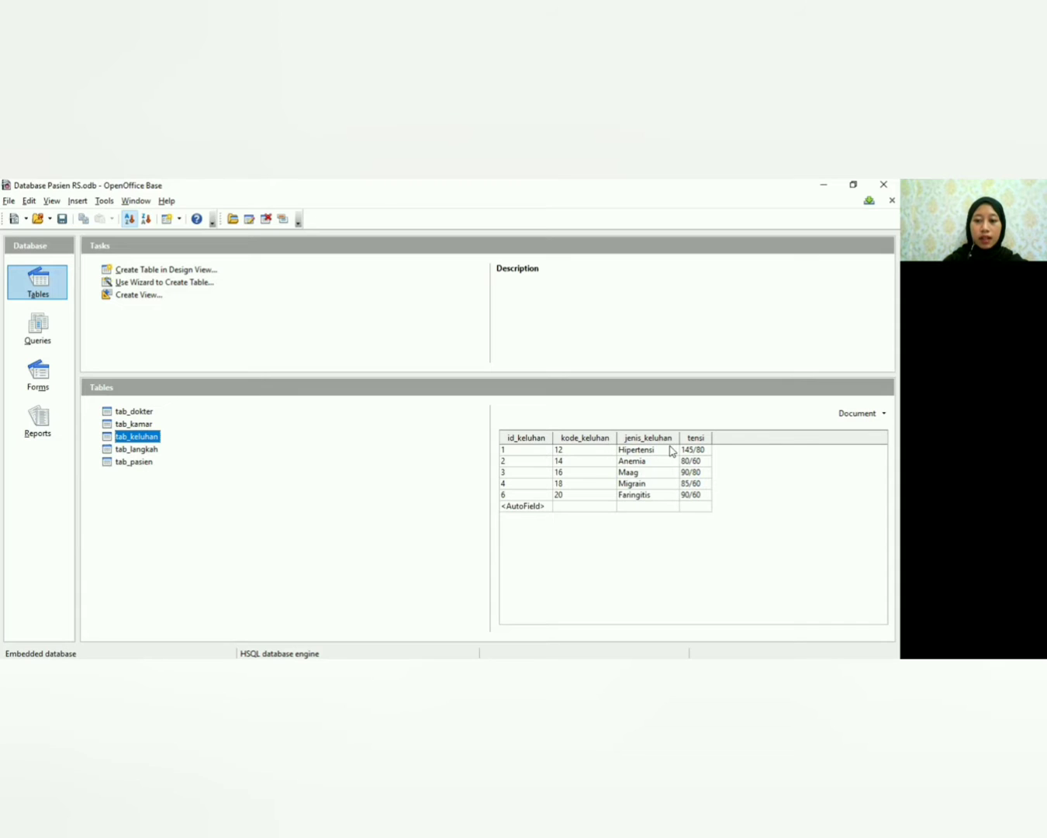
pyautogui.click(120, 462)
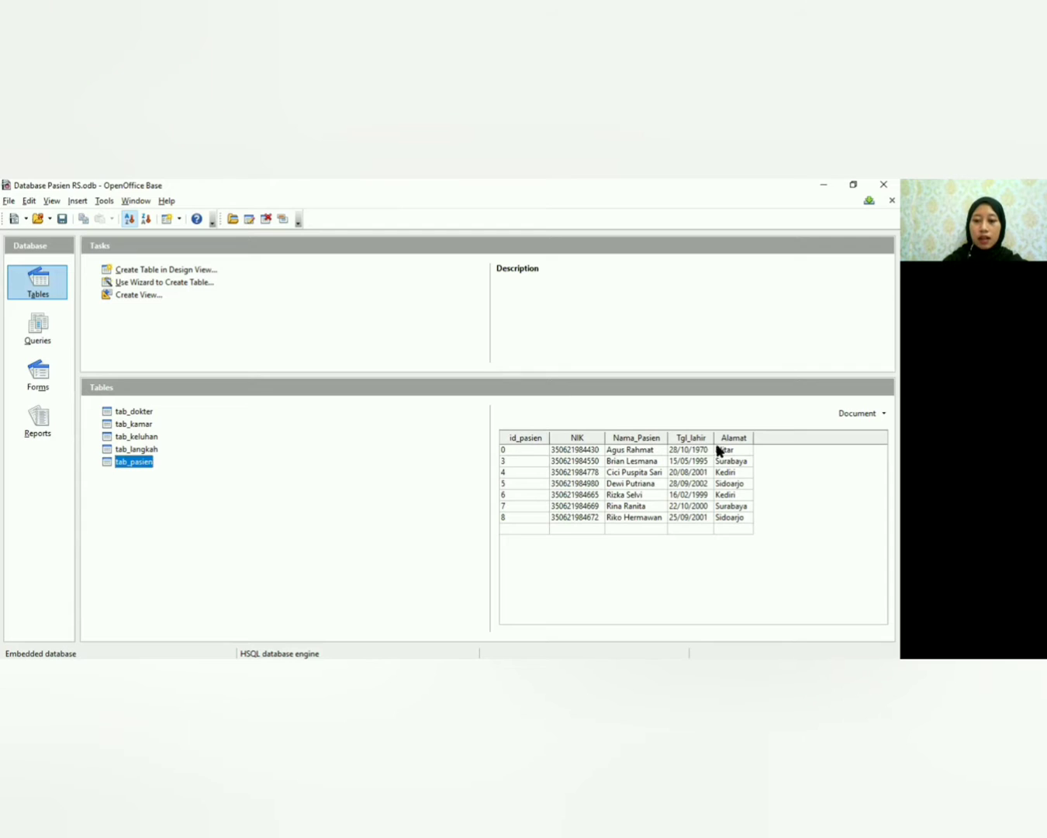
pyautogui.click(150, 449)
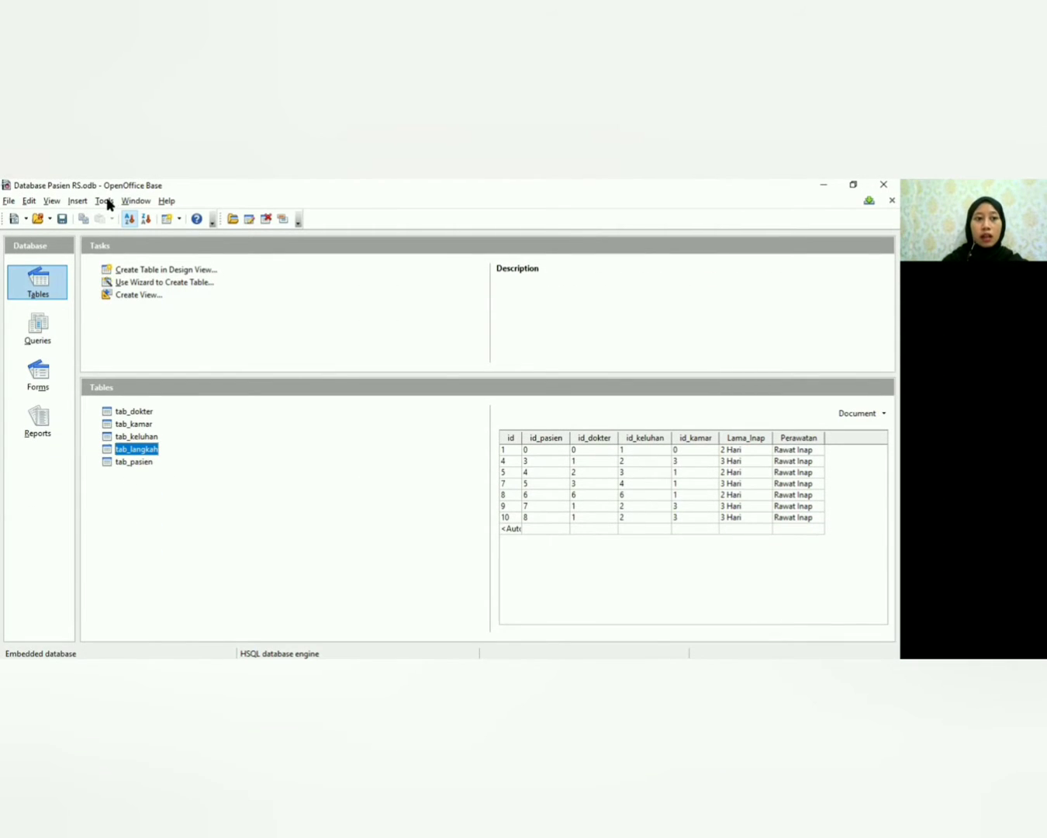
# Open the relationships of the database tables for viewing
pyautogui.click(105, 201)
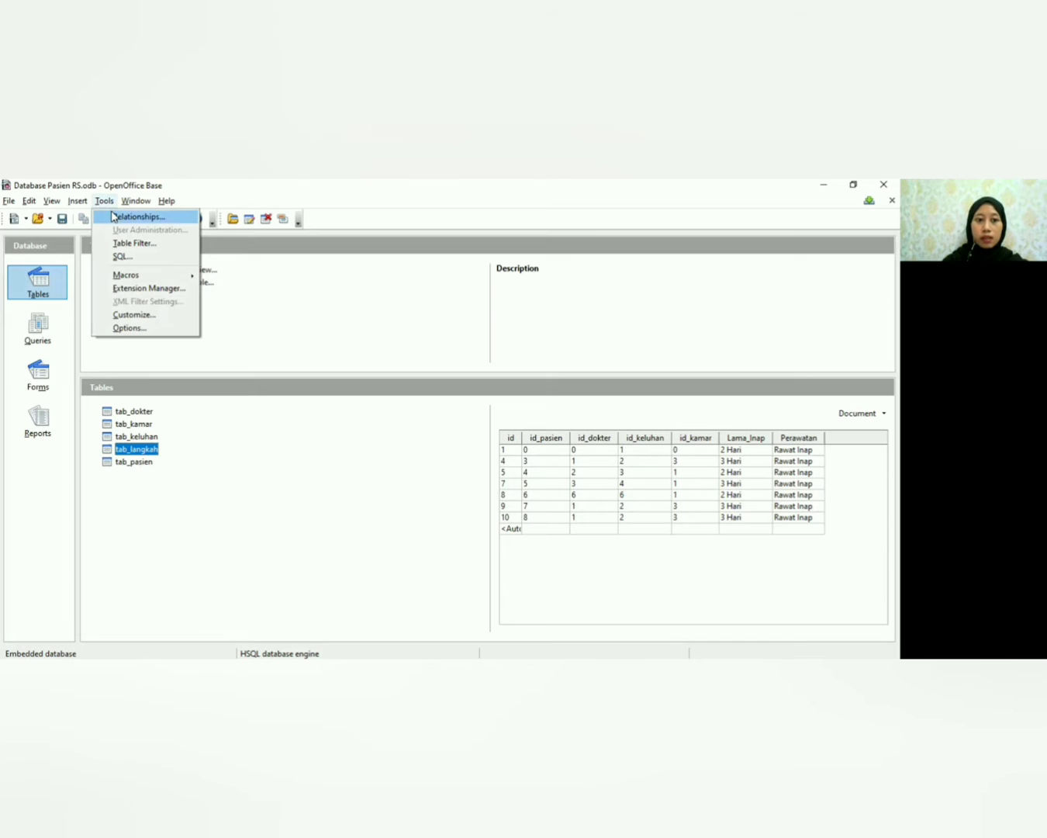
pyautogui.click(113, 217)
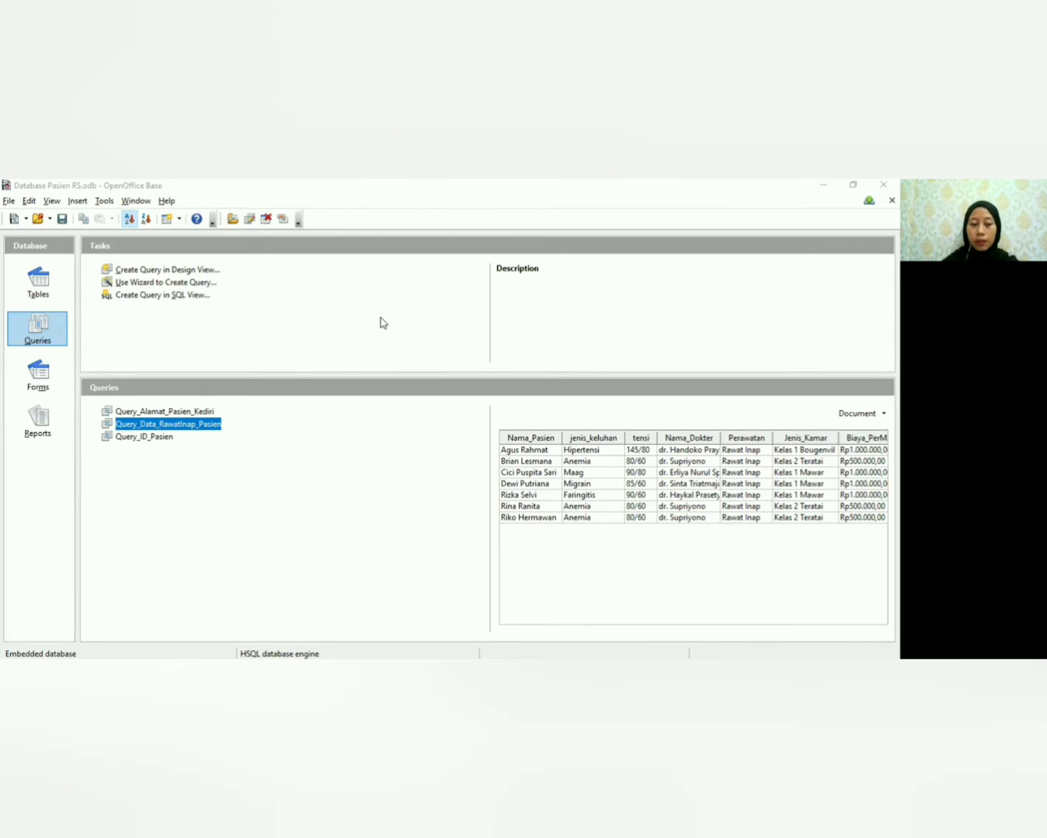
# Look over the saved queries Query_Data_RawatInap_Pasien and Query_ID_Pasien
pyautogui.rightClick(178, 427)
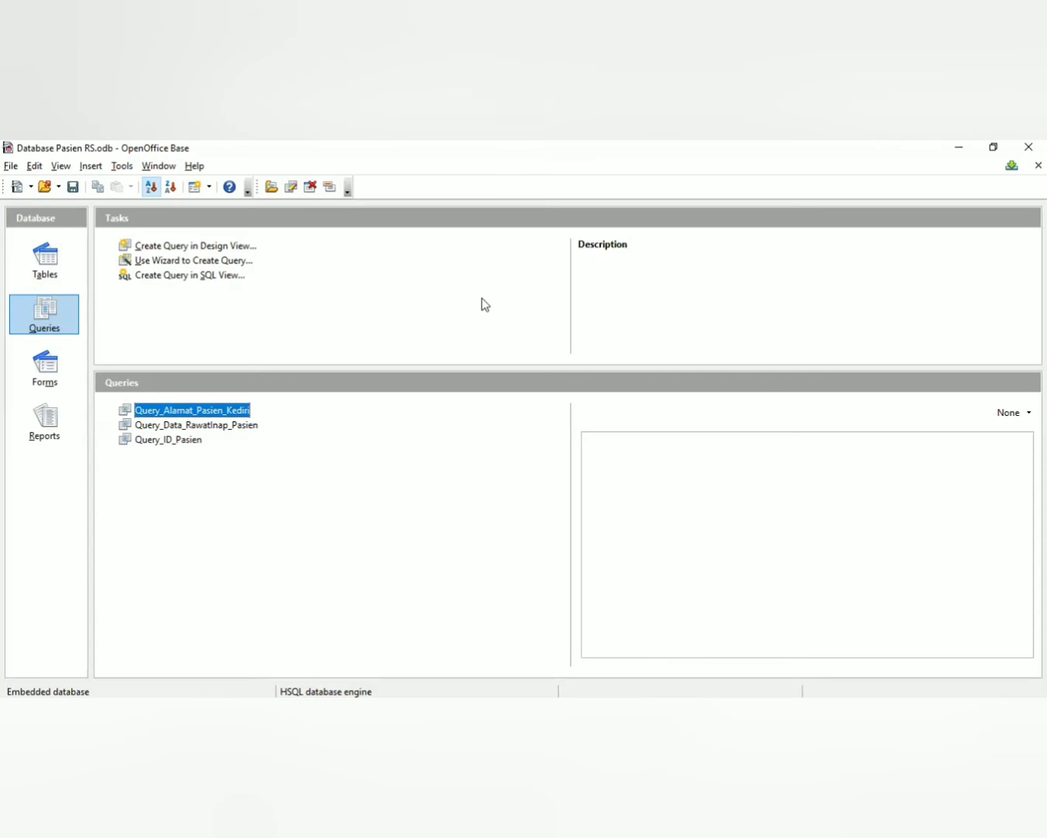
pyautogui.click(218, 425)
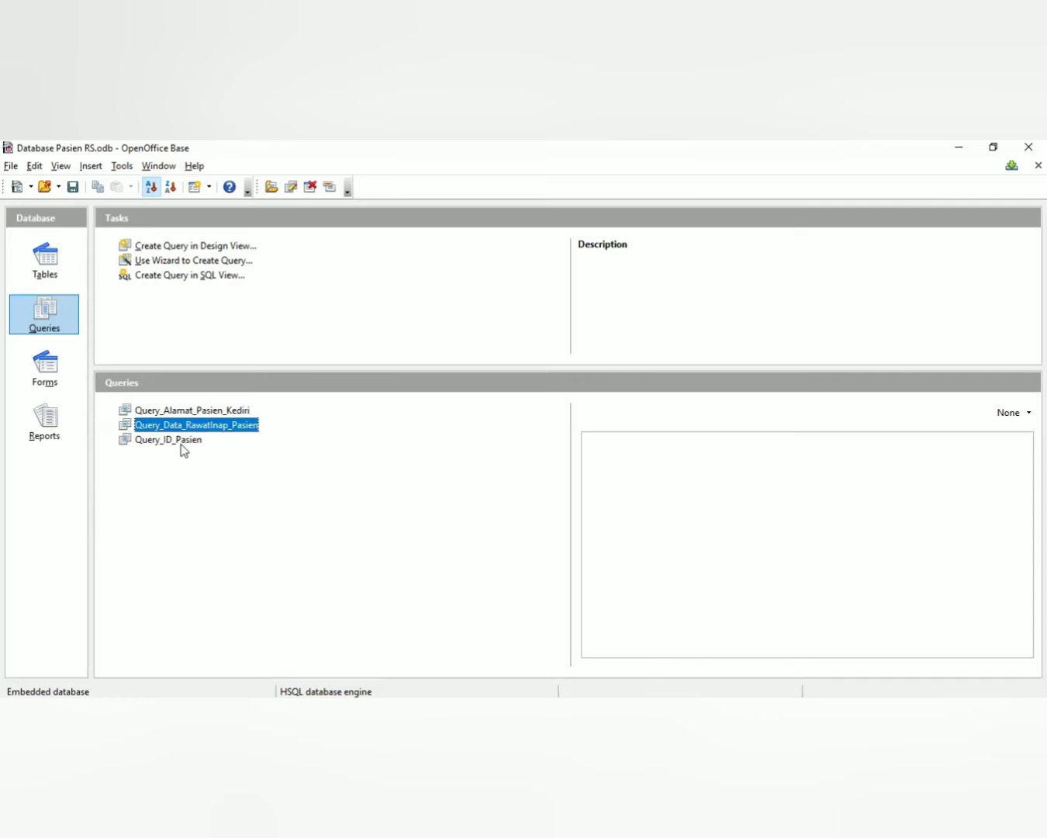
pyautogui.click(183, 450)
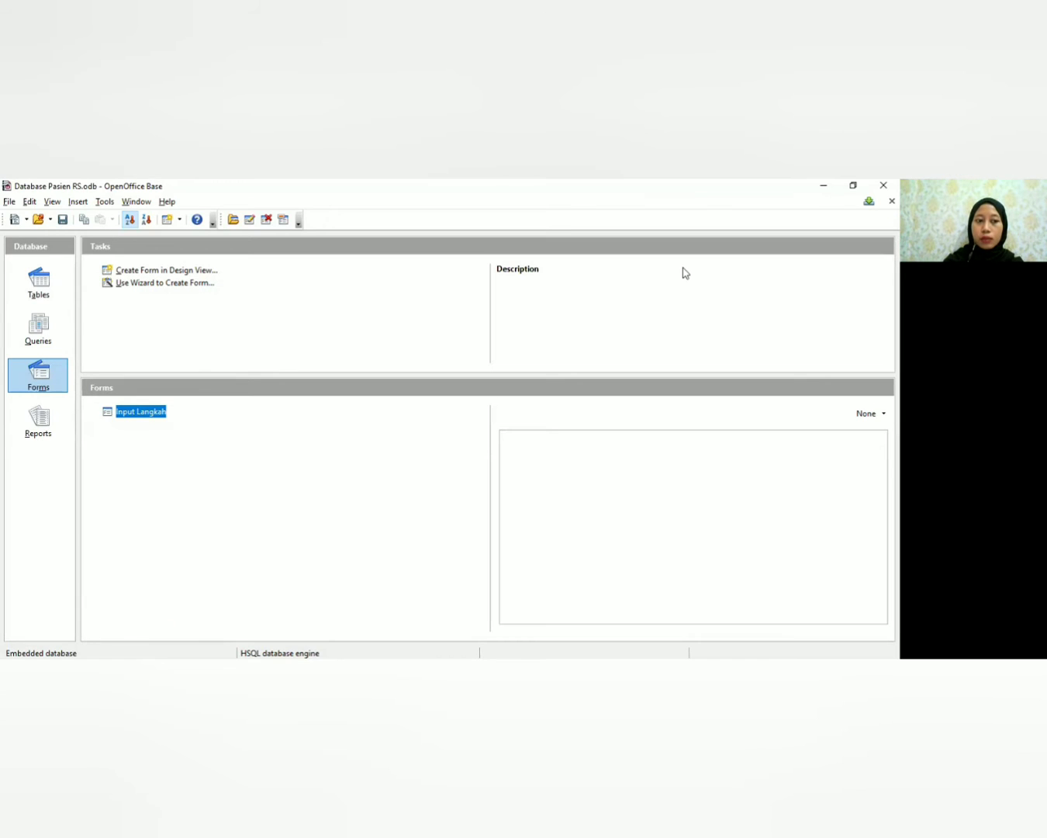
pyautogui.click(405, 280)
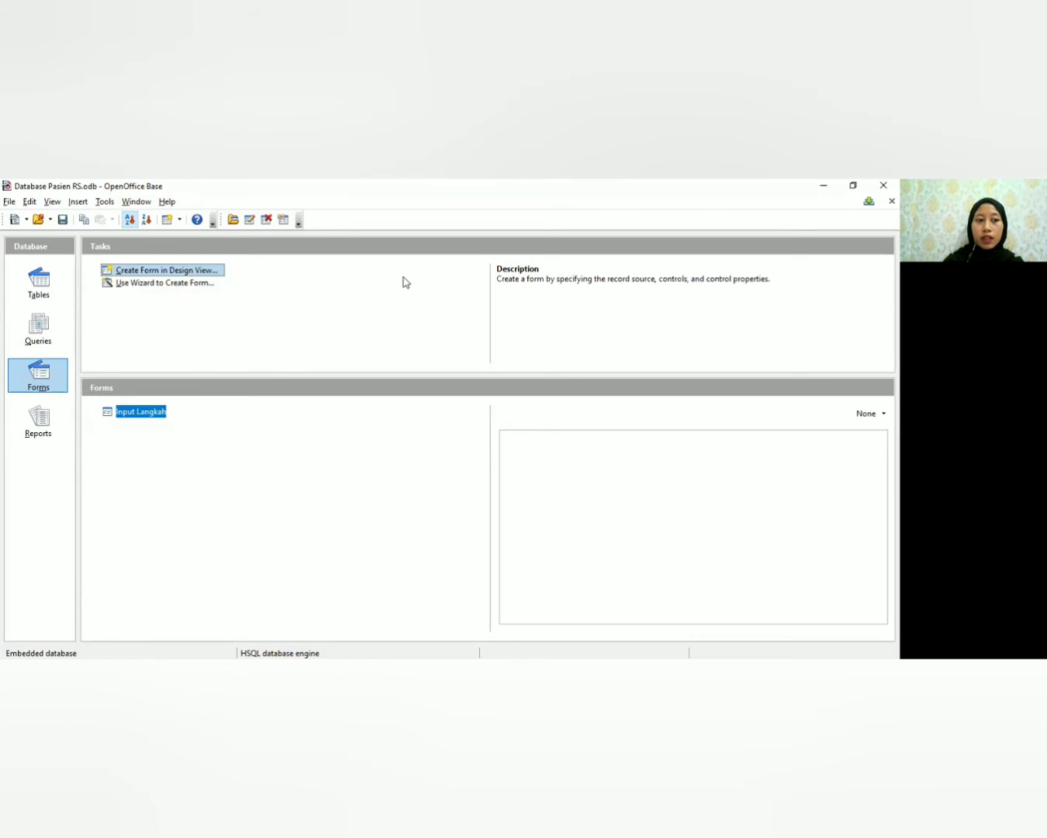
pyautogui.click(417, 359)
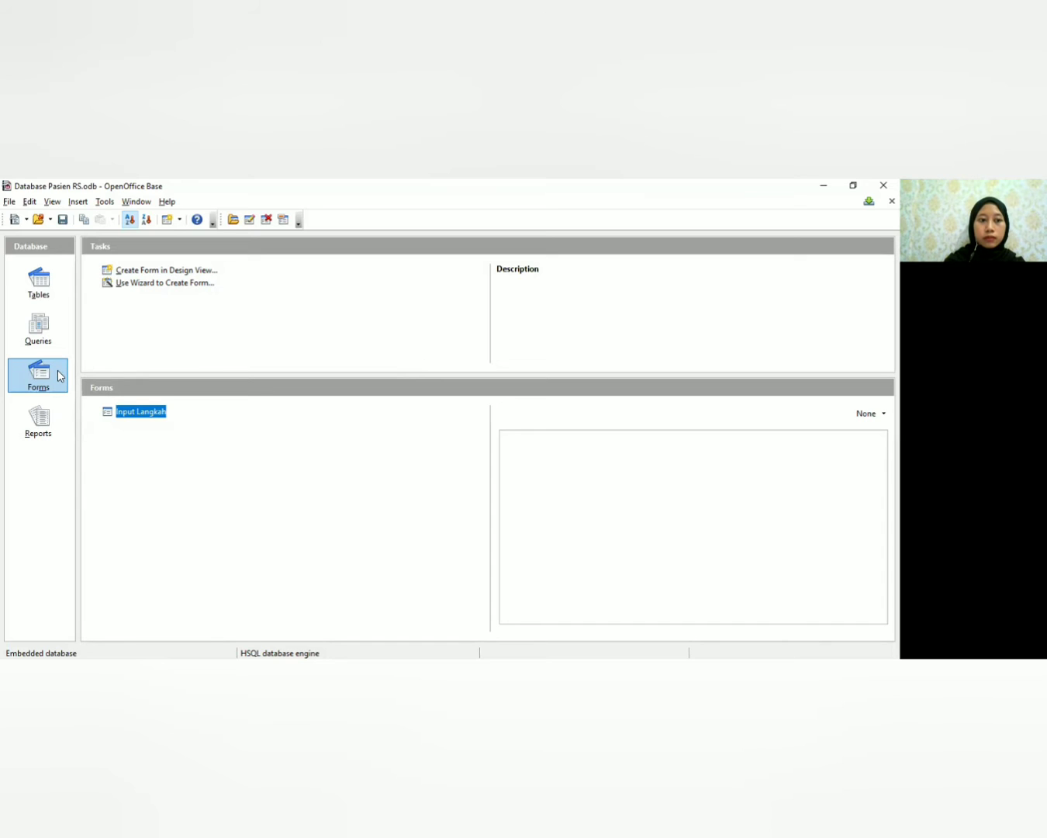
# Start a new form with the Form Wizard and include all fields of the table tab_langkah
pyautogui.click(165, 285)
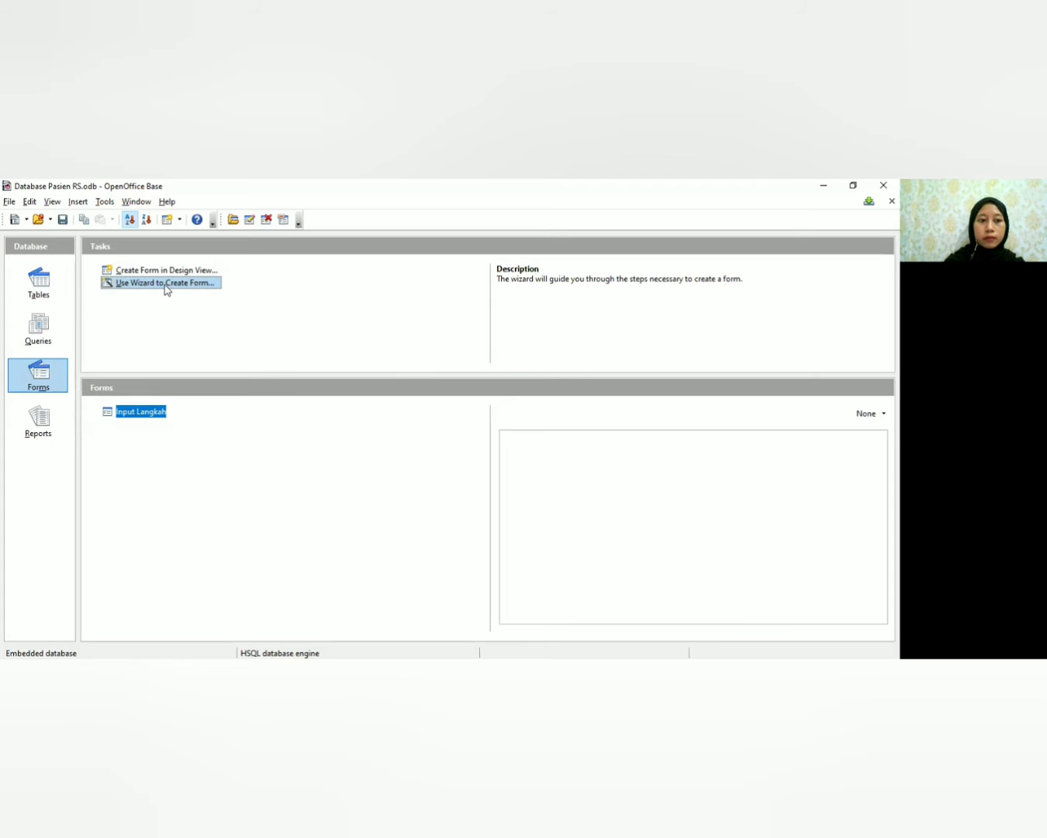
pyautogui.click(164, 286)
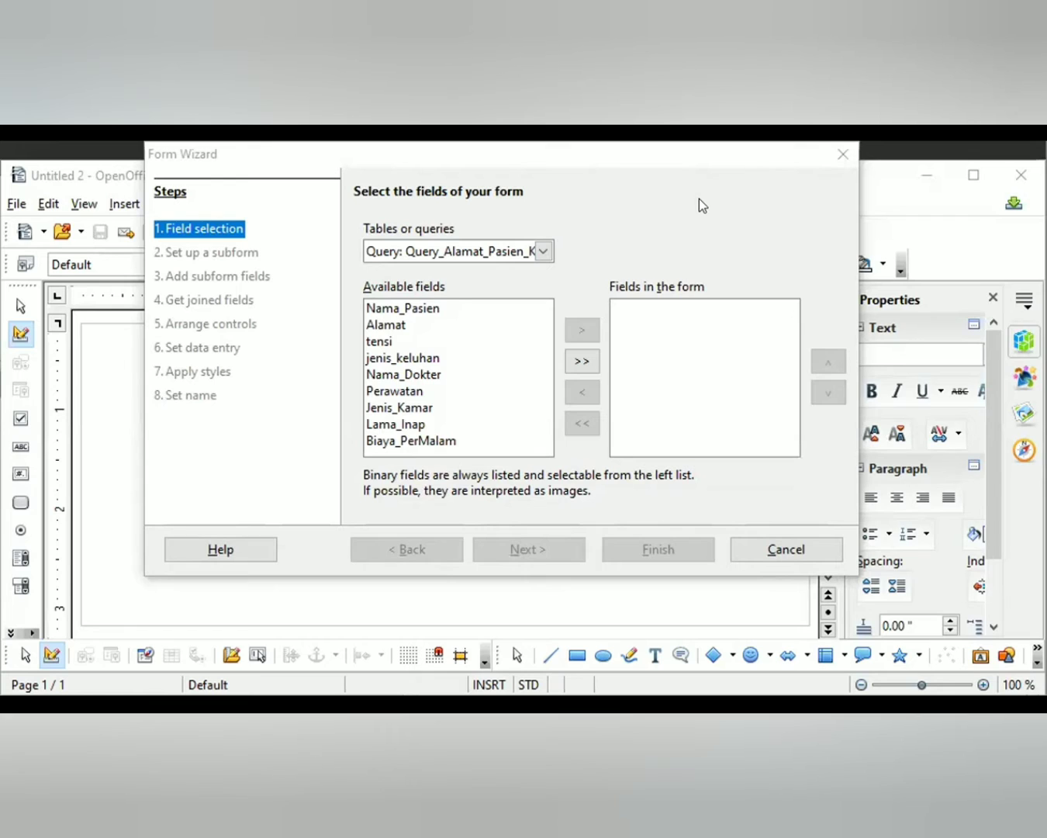
pyautogui.click(545, 251)
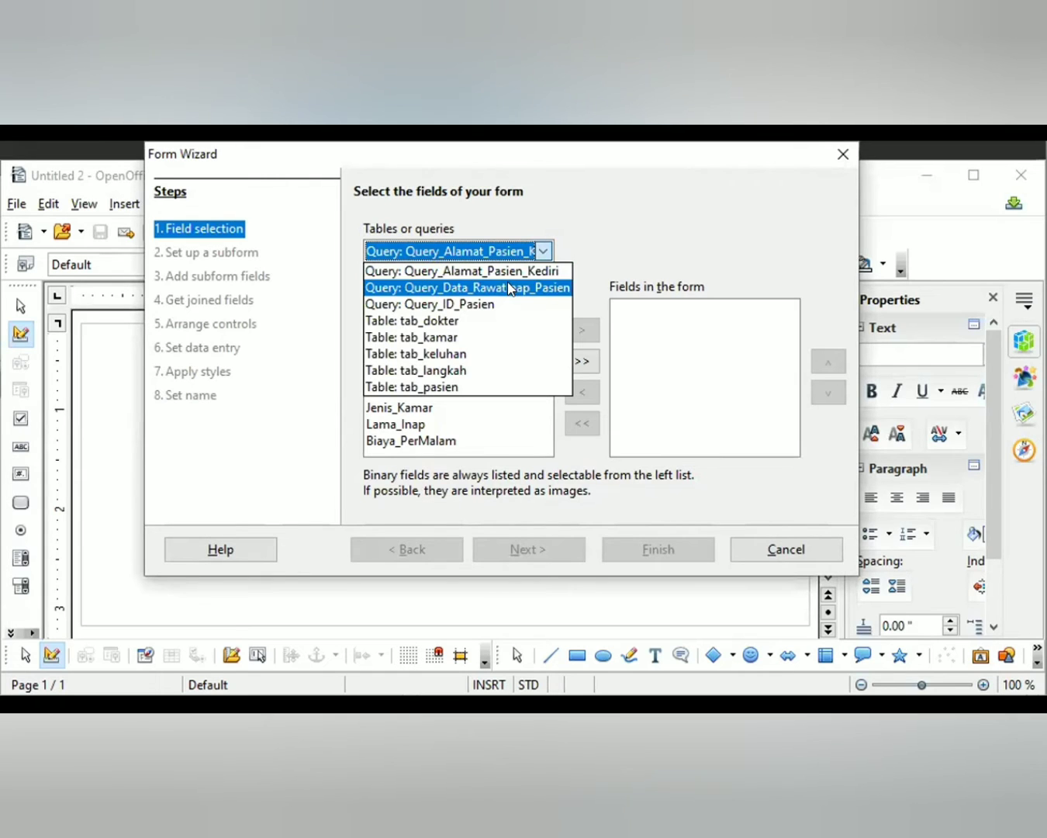
pyautogui.click(458, 369)
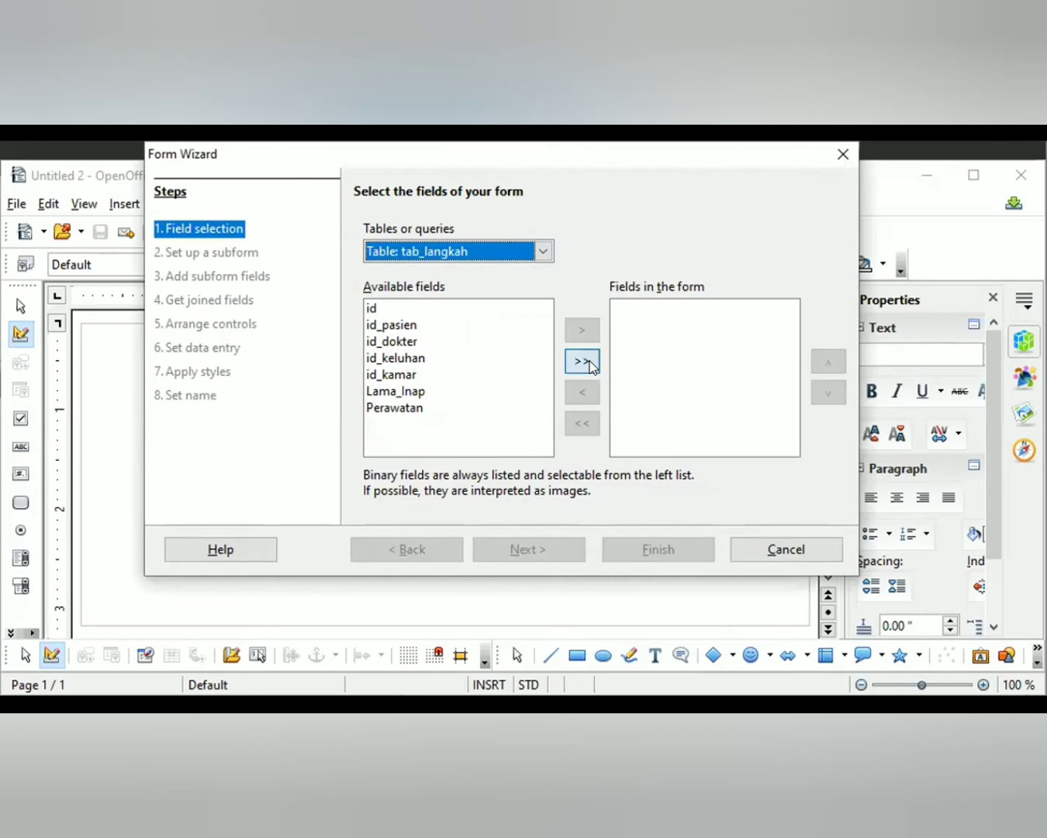
pyautogui.click(584, 361)
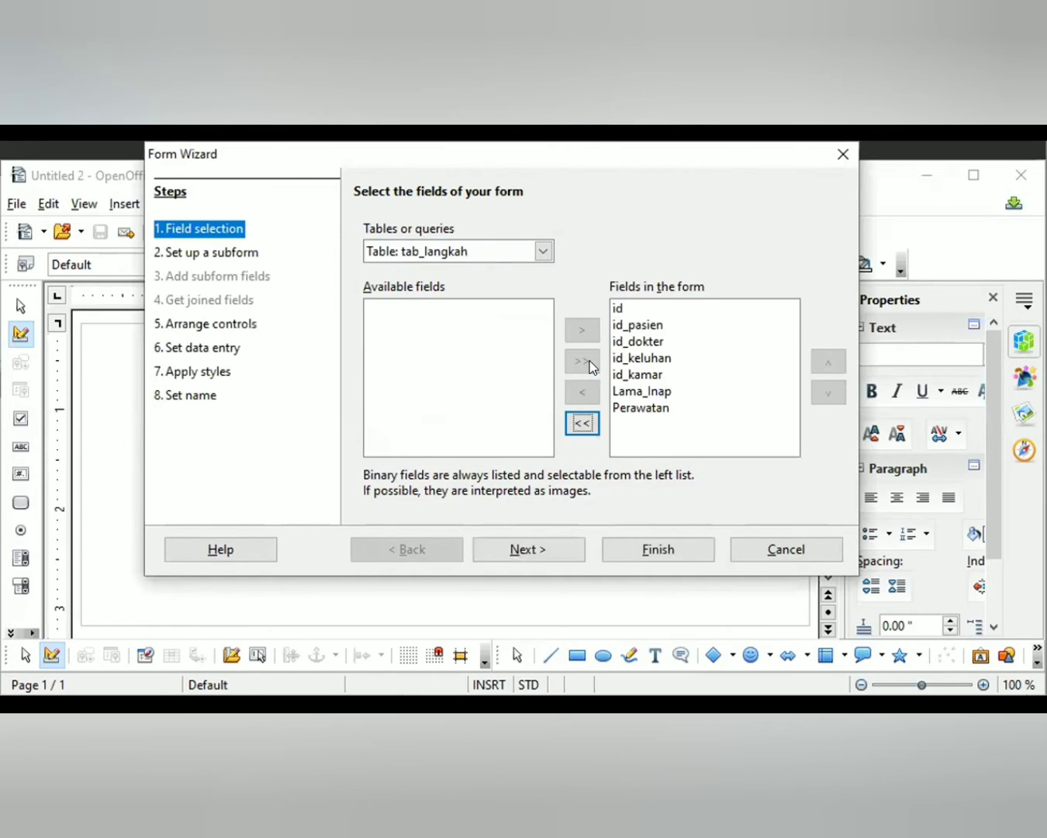
pyautogui.click(546, 549)
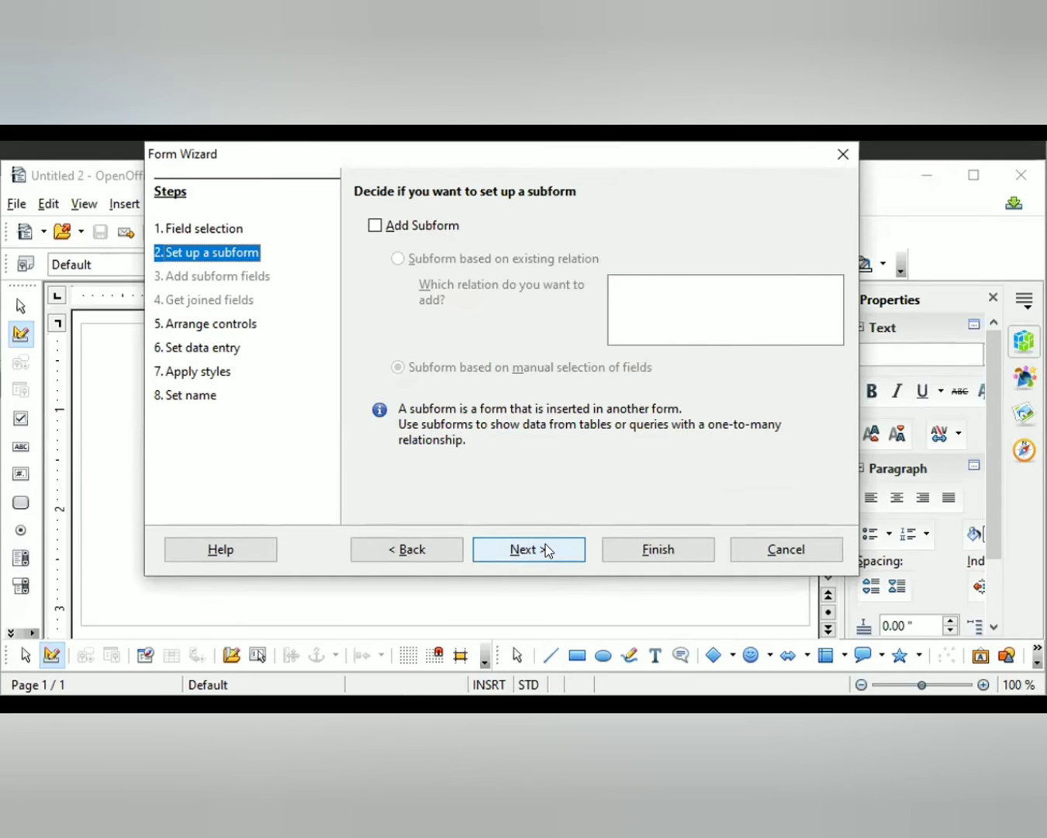
# Leave out a subform and arrange the main form's controls as Columnar - Labels Left
pyautogui.click(545, 549)
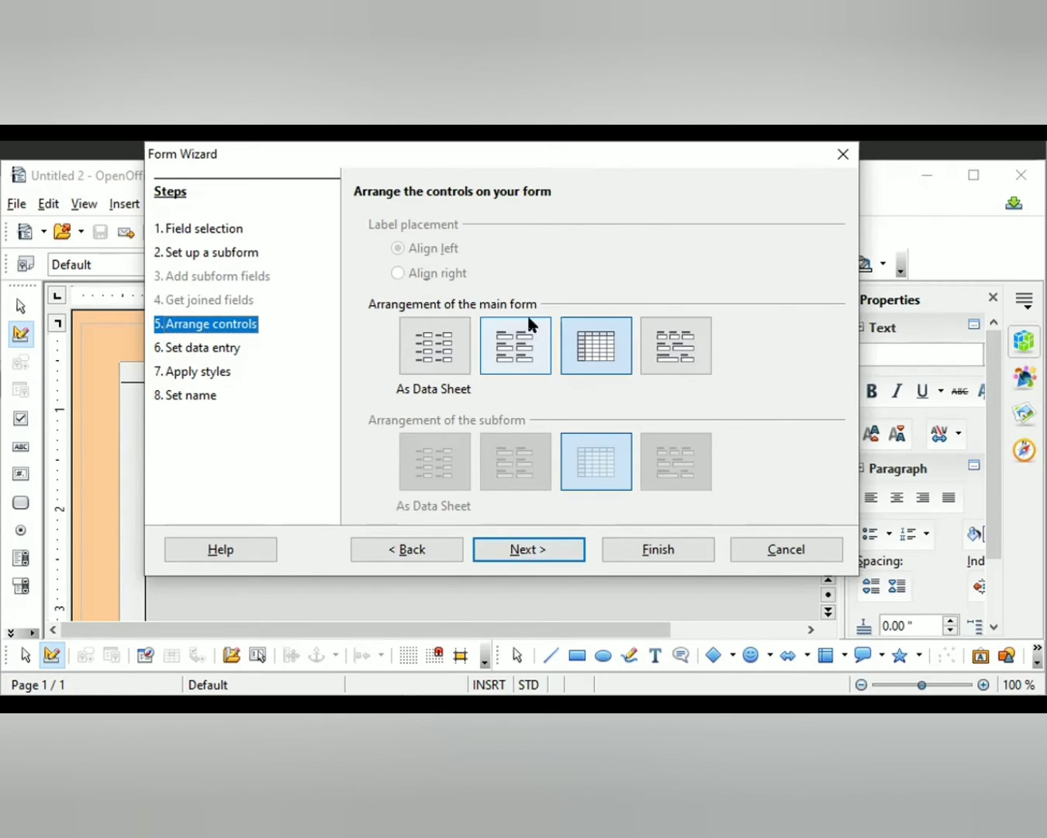
pyautogui.click(453, 346)
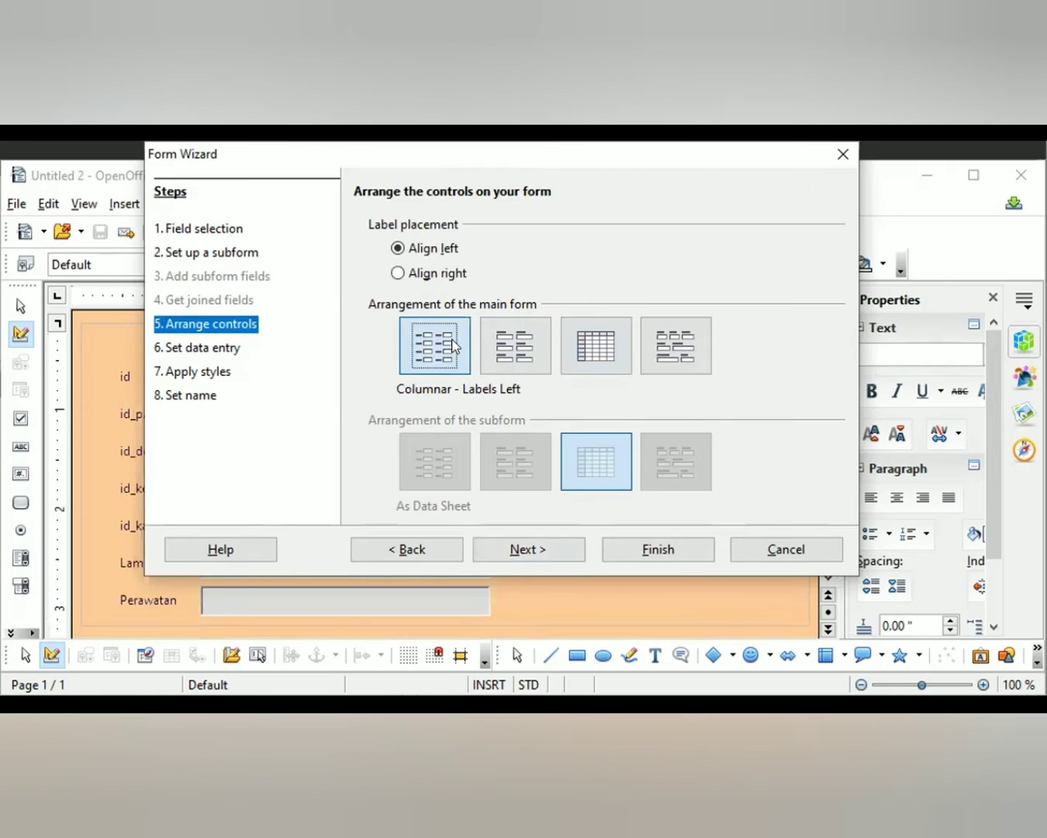
pyautogui.click(501, 553)
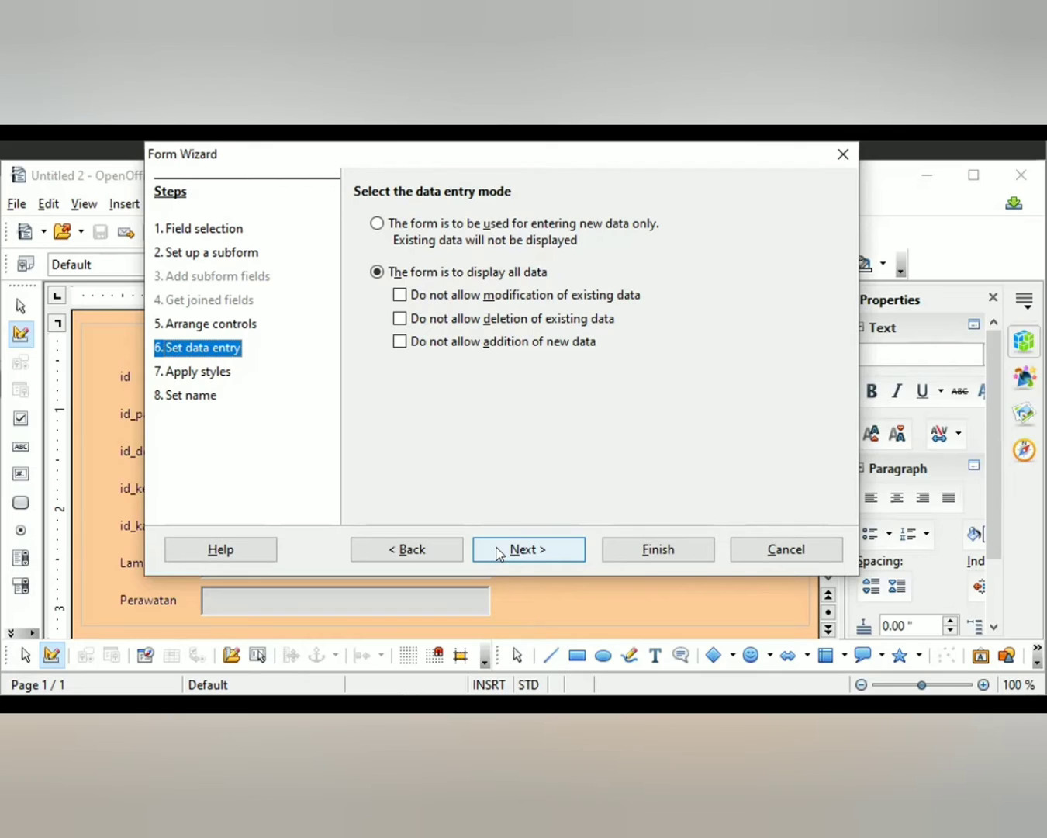
# Keep the data entry mode that displays all data and apply the Ice Blue style to the form
pyautogui.click(498, 552)
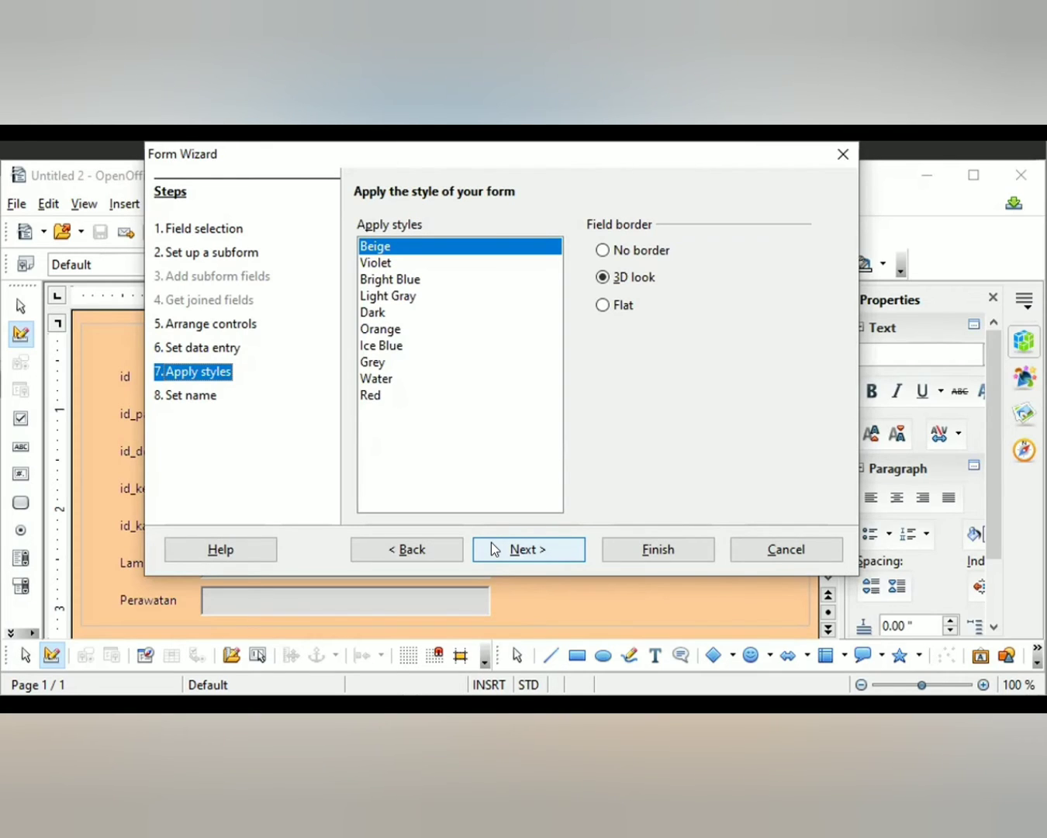
pyautogui.click(373, 345)
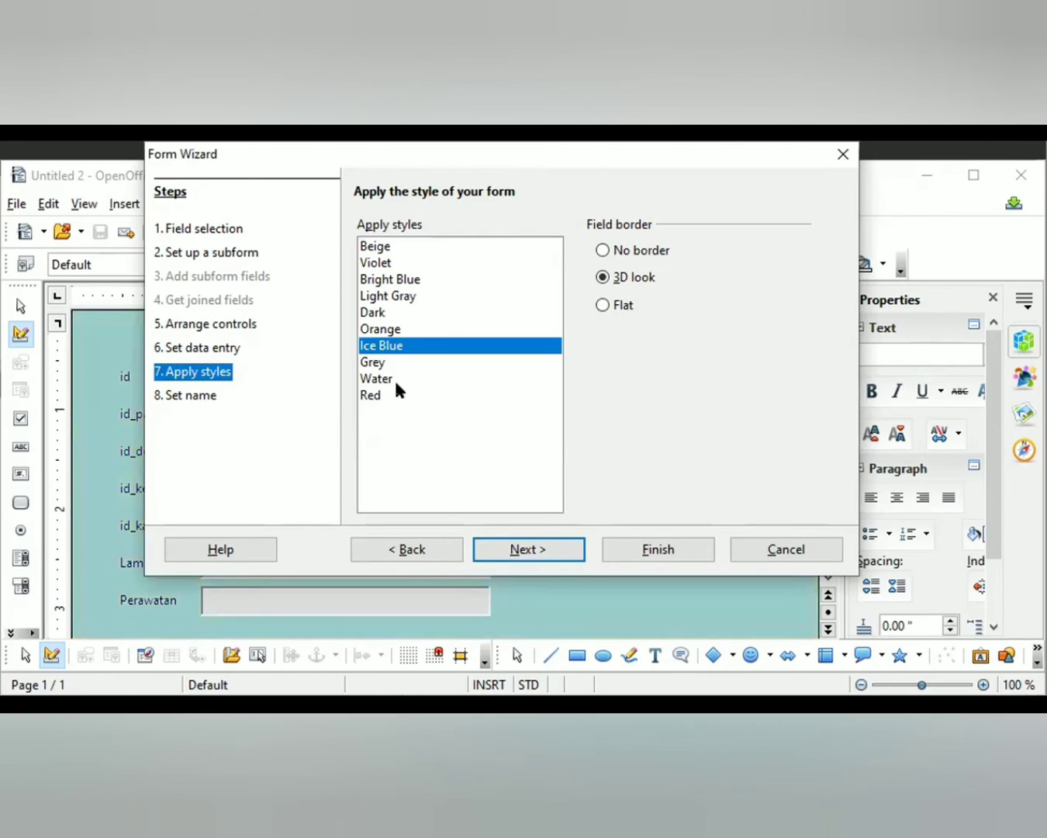
pyautogui.click(486, 544)
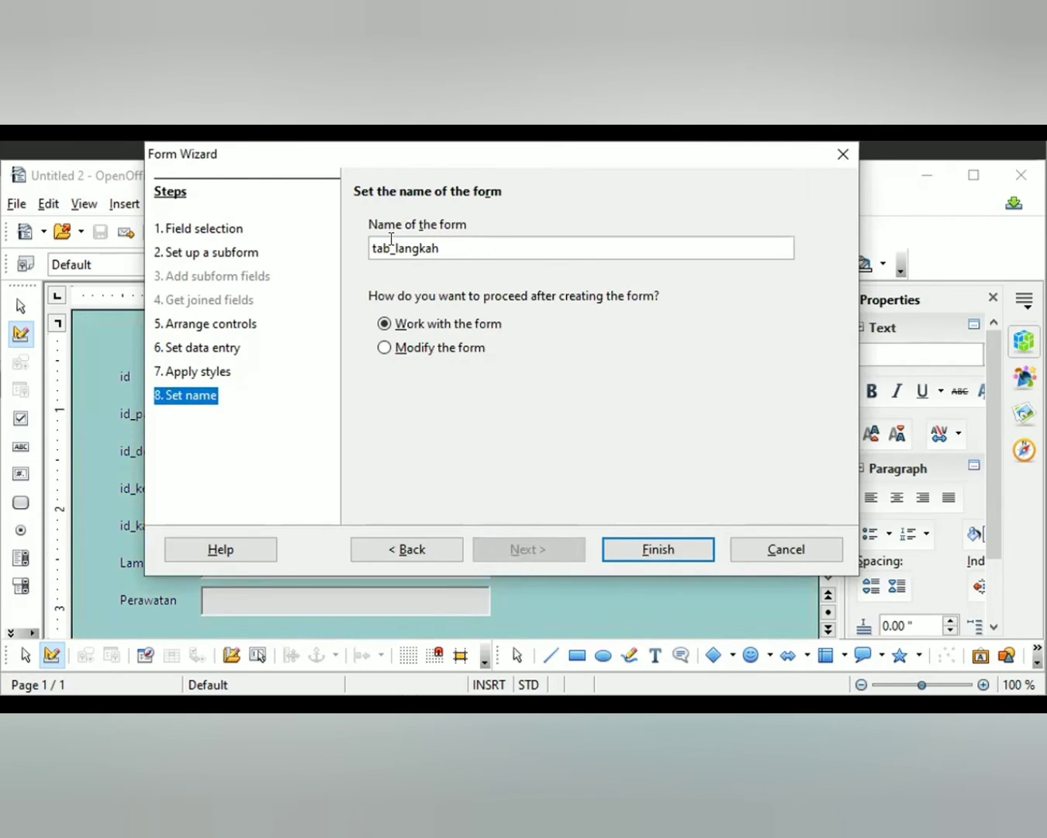
# Name the form "langkah pasien RS" and finish the Form Wizard
pyautogui.moveTo(394, 243); pyautogui.dragTo(365, 247)
pyautogui.press('BackSpace')
pyautogui.click(462, 243)
pyautogui.write('P')
pyautogui.press('BackSpace')
pyautogui.write('pasien RS')
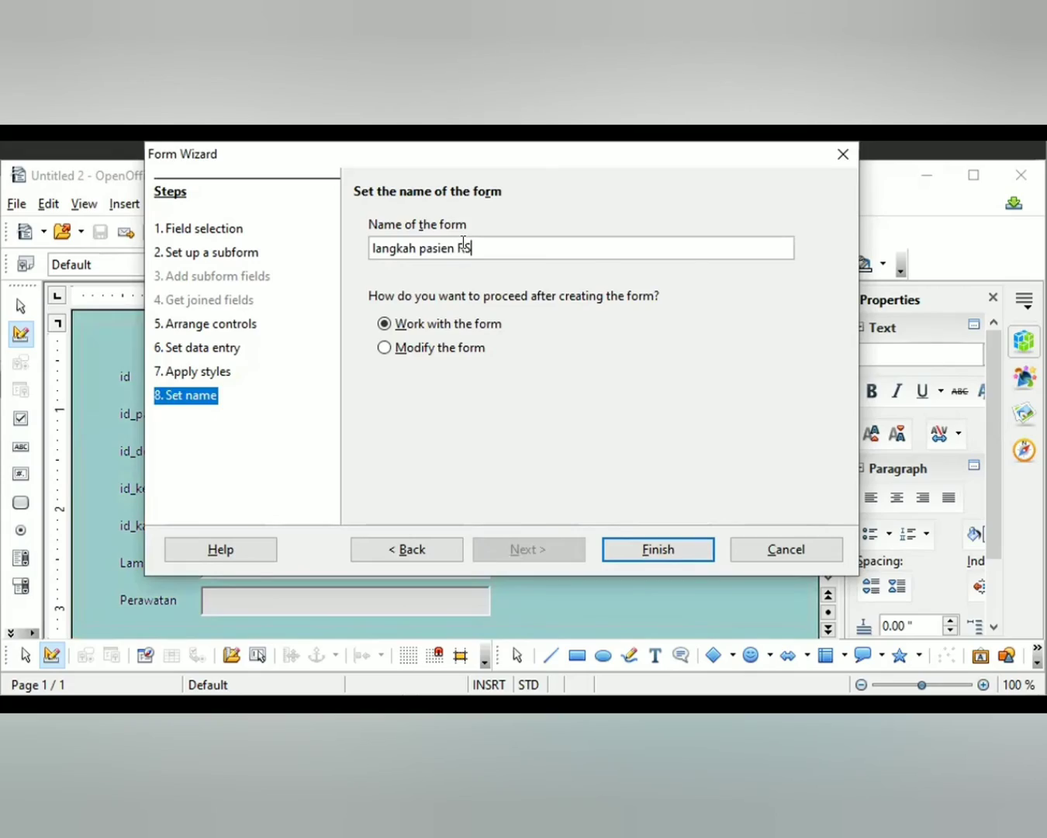
pyautogui.click(607, 549)
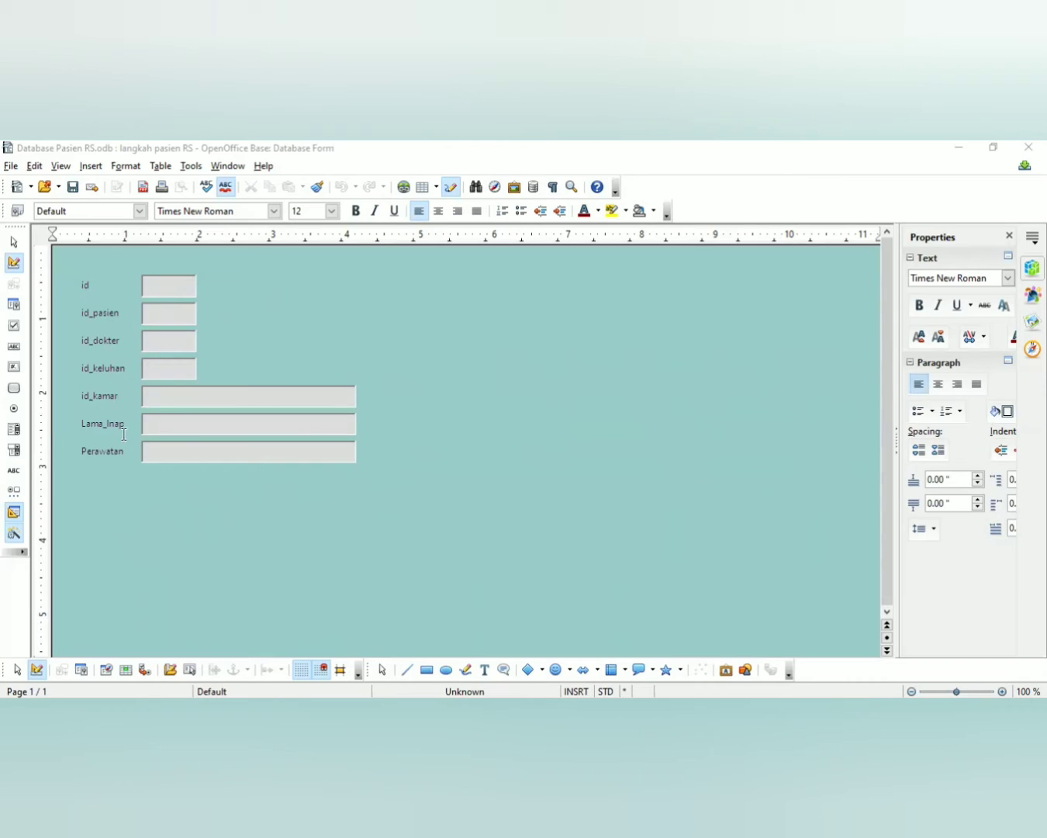
# Draw a list box about 1.90 x 0.33 inches beside the id_pasien field on the form
pyautogui.click(105, 303)
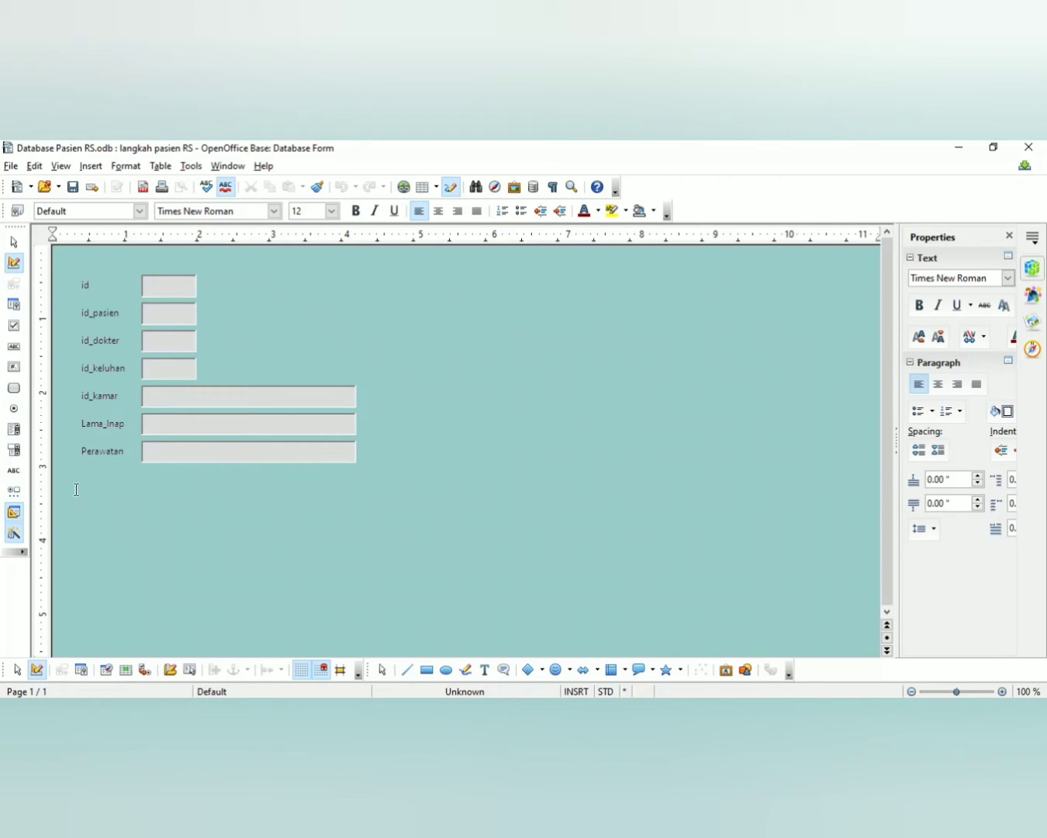
pyautogui.click(19, 436)
pyautogui.click(15, 431)
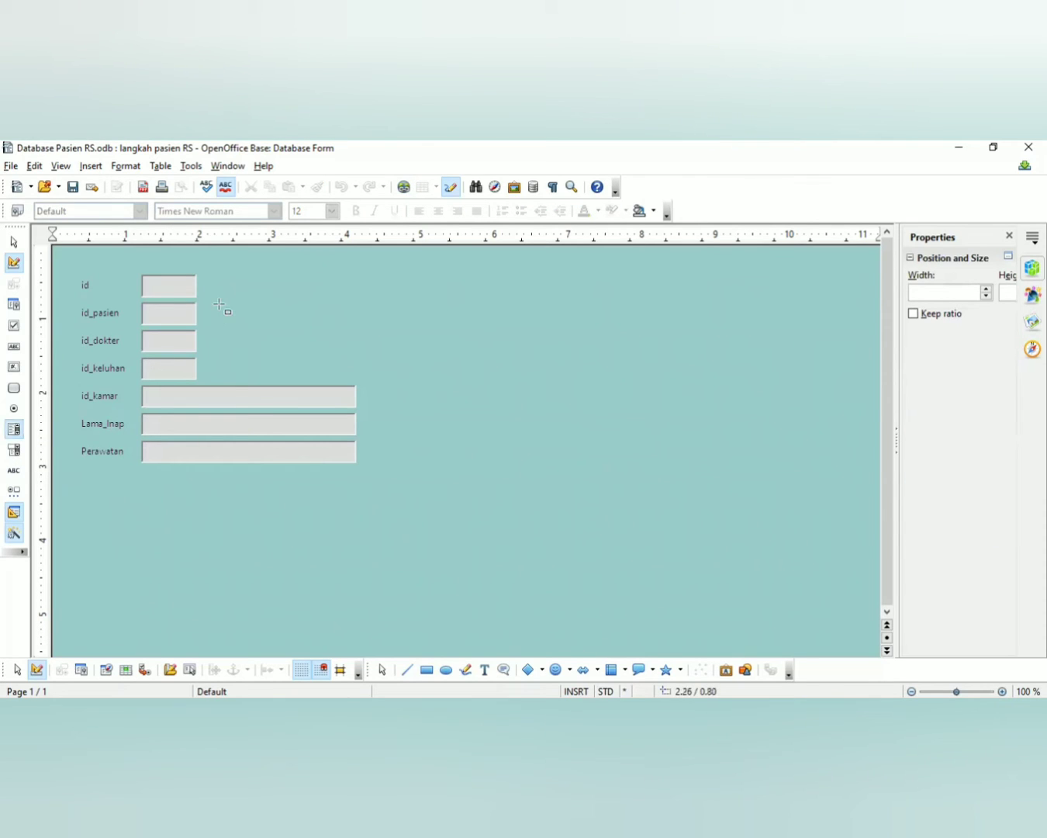
pyautogui.moveTo(217, 303); pyautogui.dragTo(356, 328)
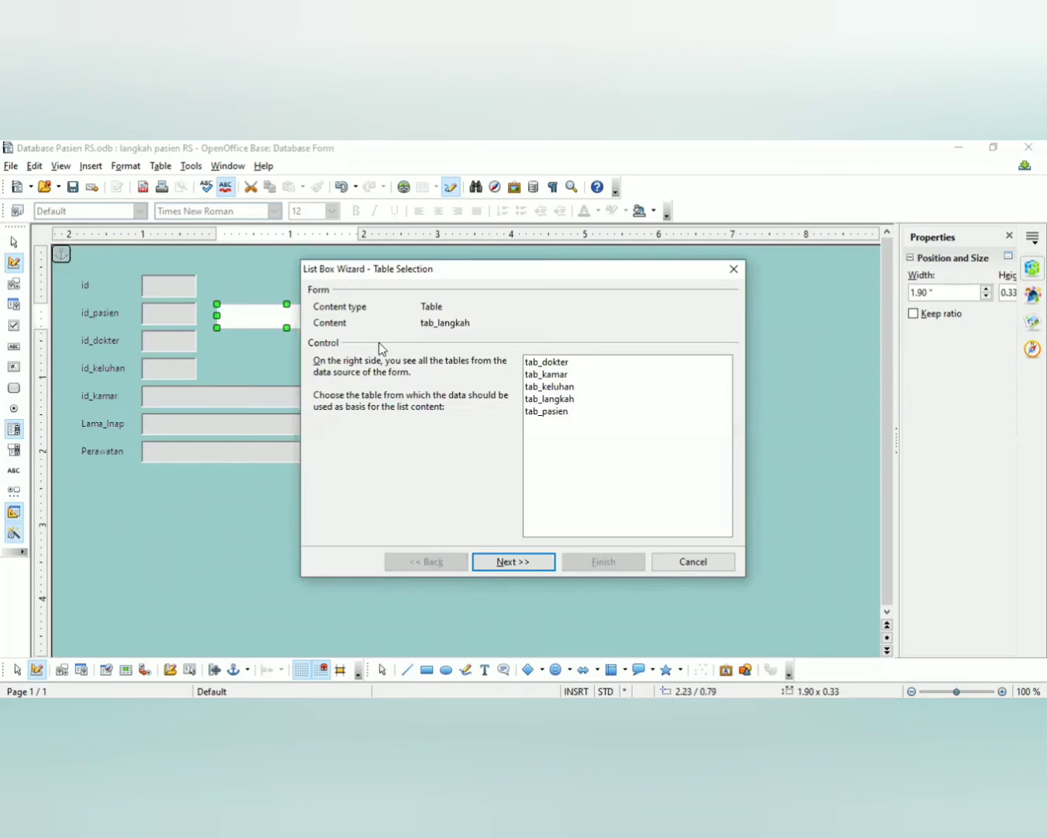
# Base the list box on the table tab_pasien and use Nama_Pasien as its display field
pyautogui.click(546, 412)
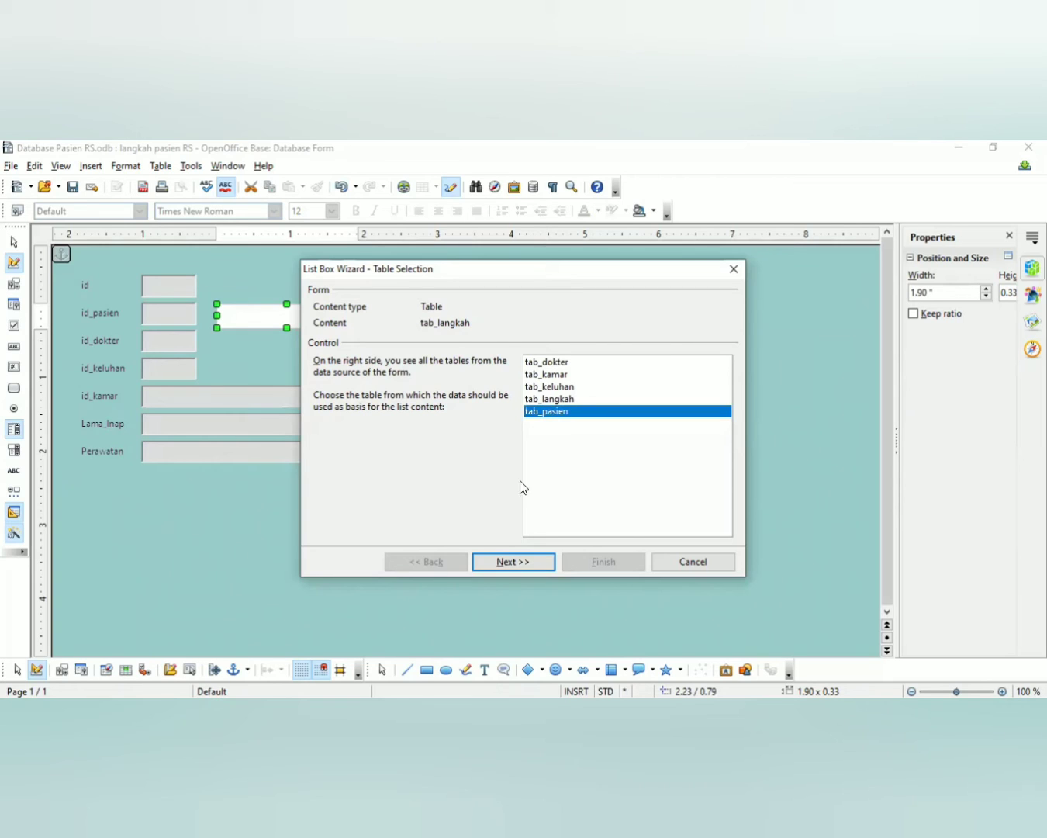
pyautogui.click(512, 564)
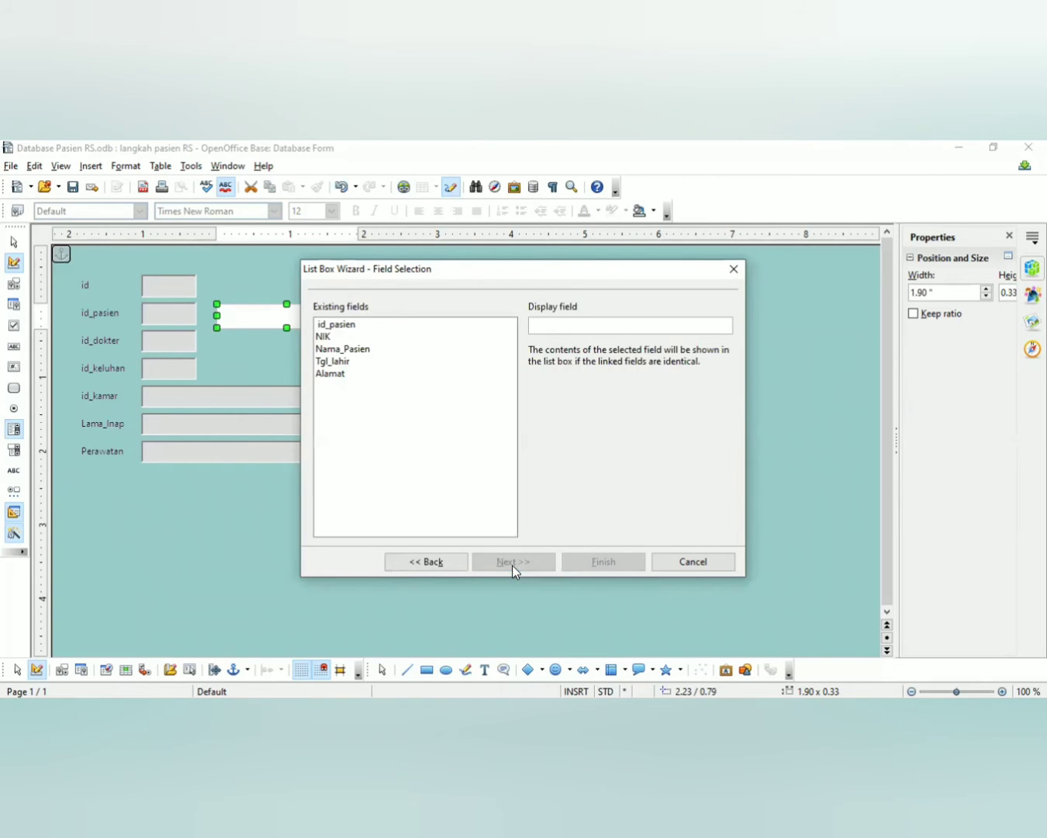
pyautogui.click(359, 351)
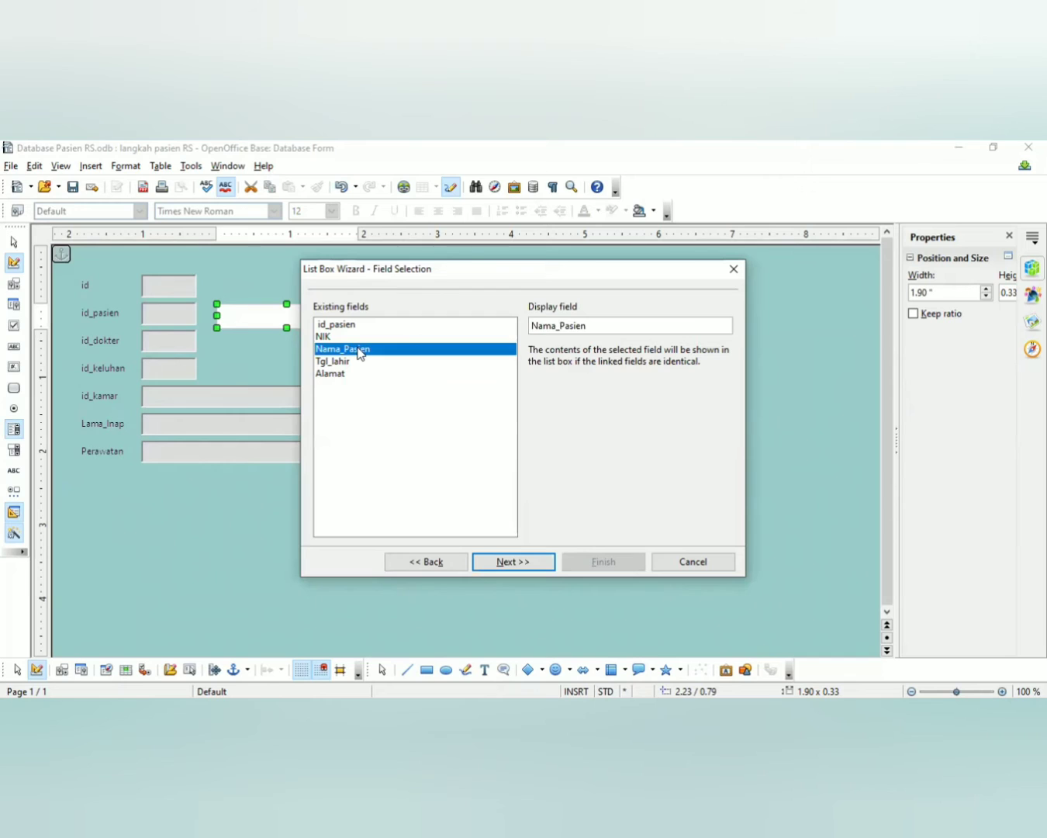
pyautogui.click(496, 560)
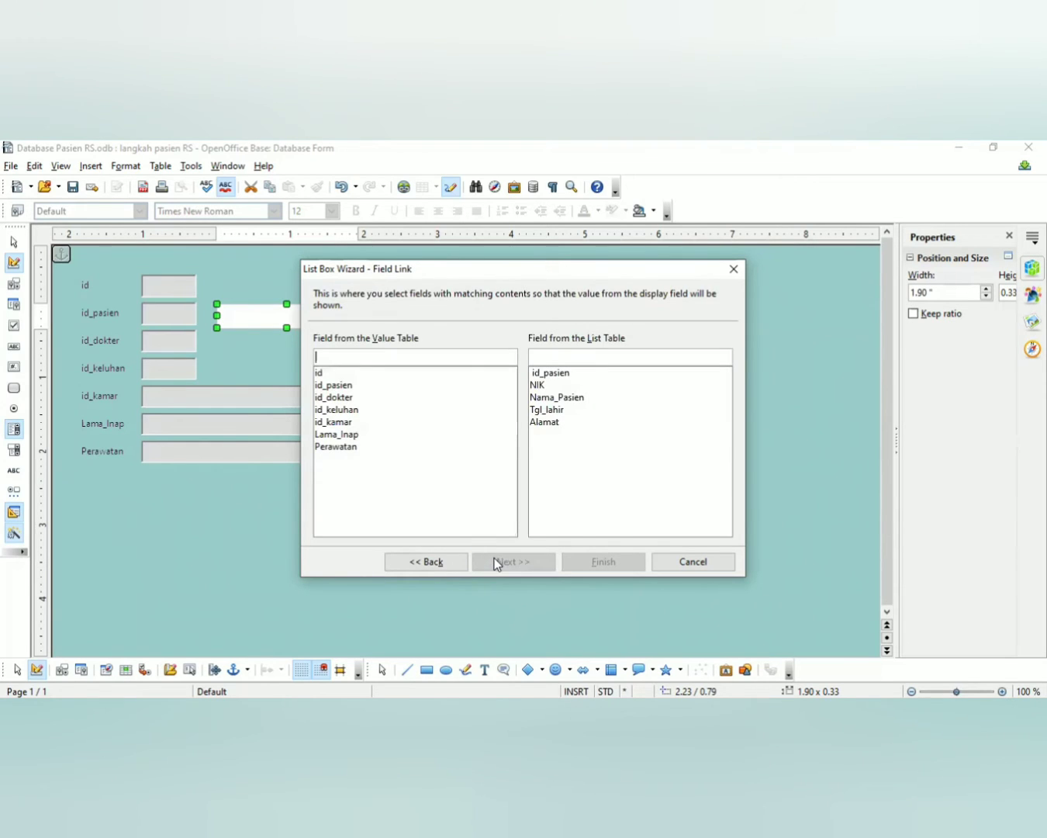
# Link the id_pasien field of the value table to id_pasien of the list table and finish the List Box Wizard
pyautogui.click(336, 386)
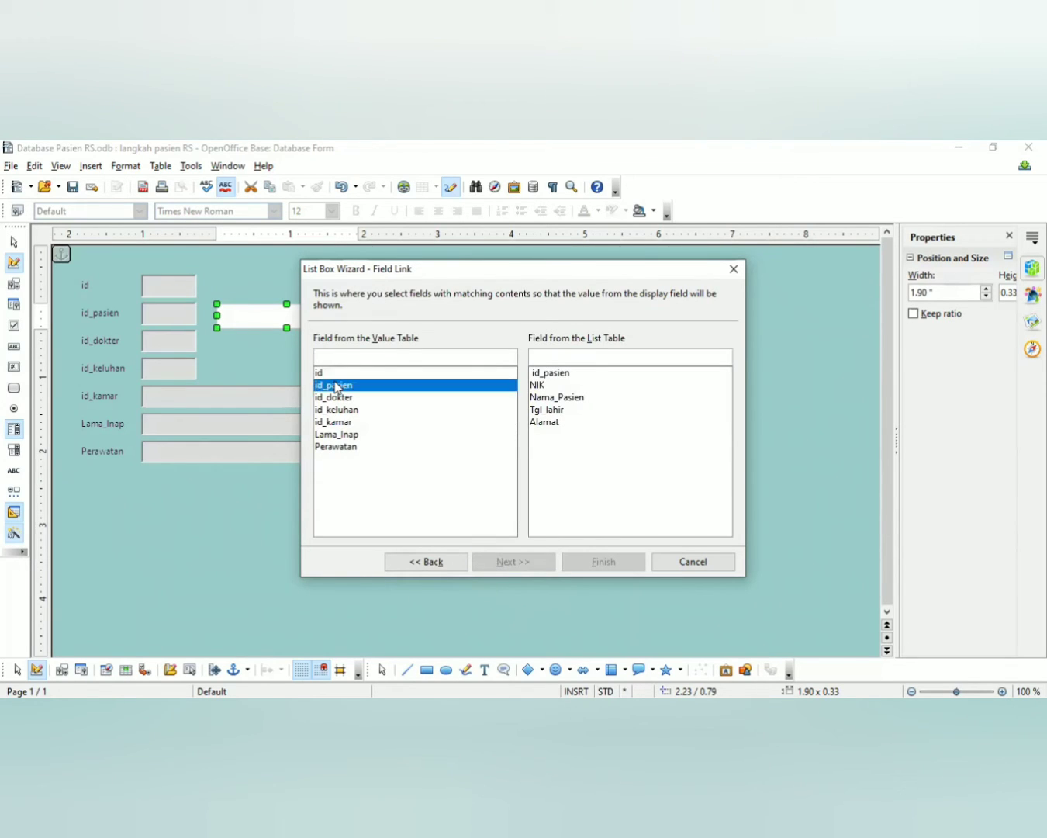
pyautogui.click(571, 370)
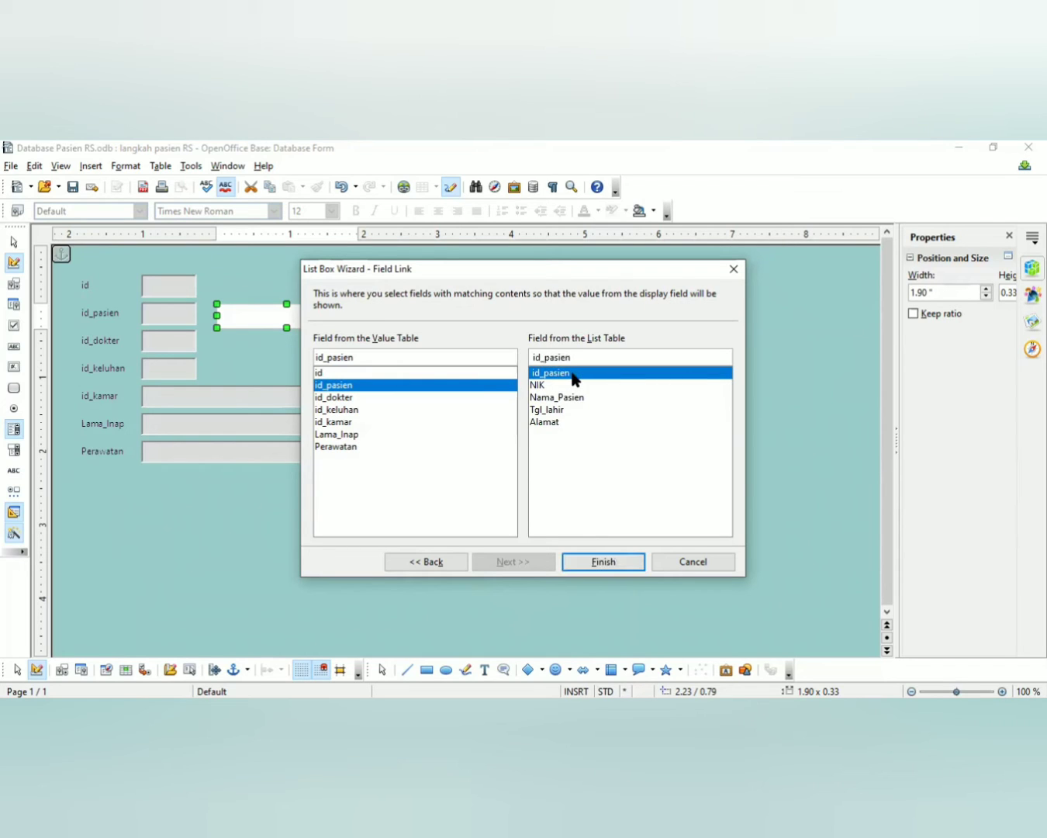
pyautogui.click(588, 561)
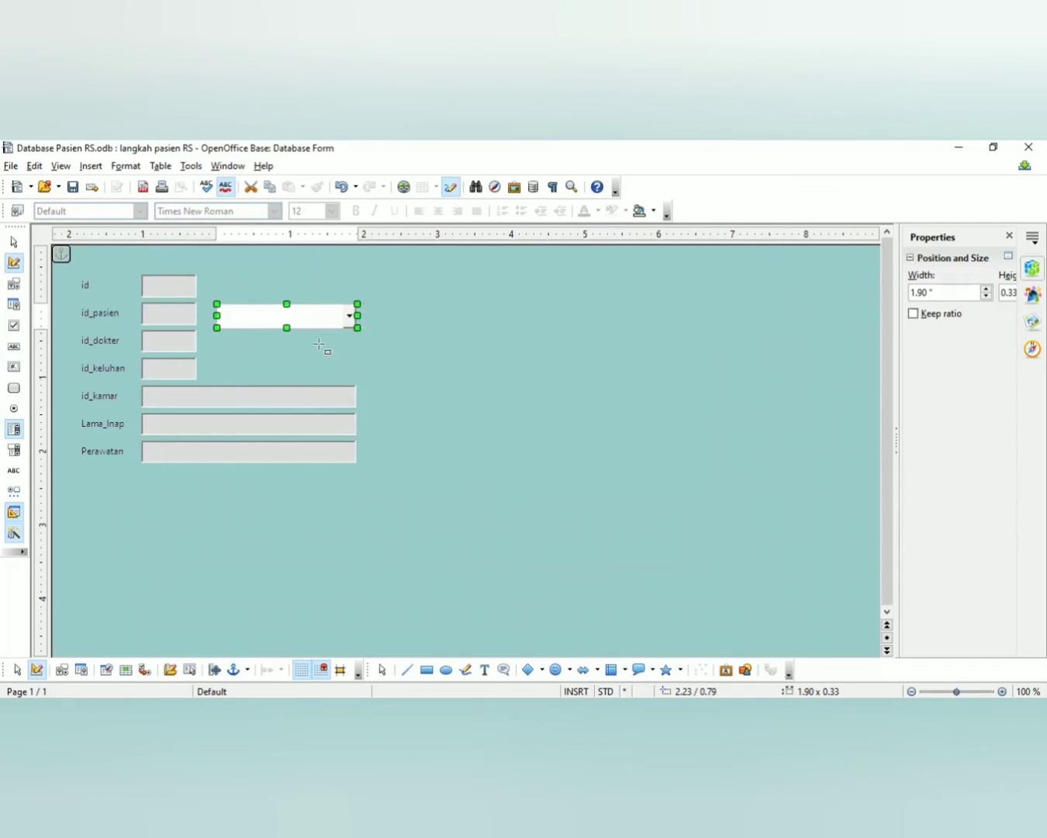
# Ungroup the id_pasien label from its text field and delete the text field
pyautogui.click(217, 339)
pyautogui.click(178, 318)
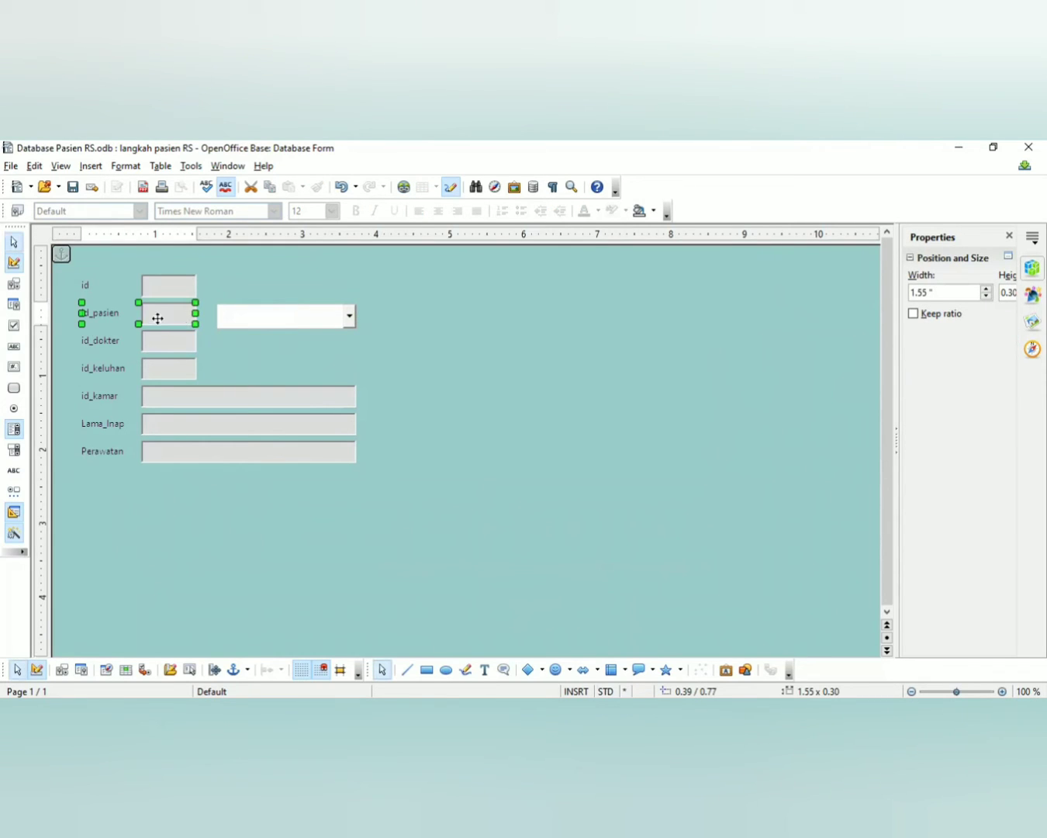
pyautogui.rightClick(181, 316)
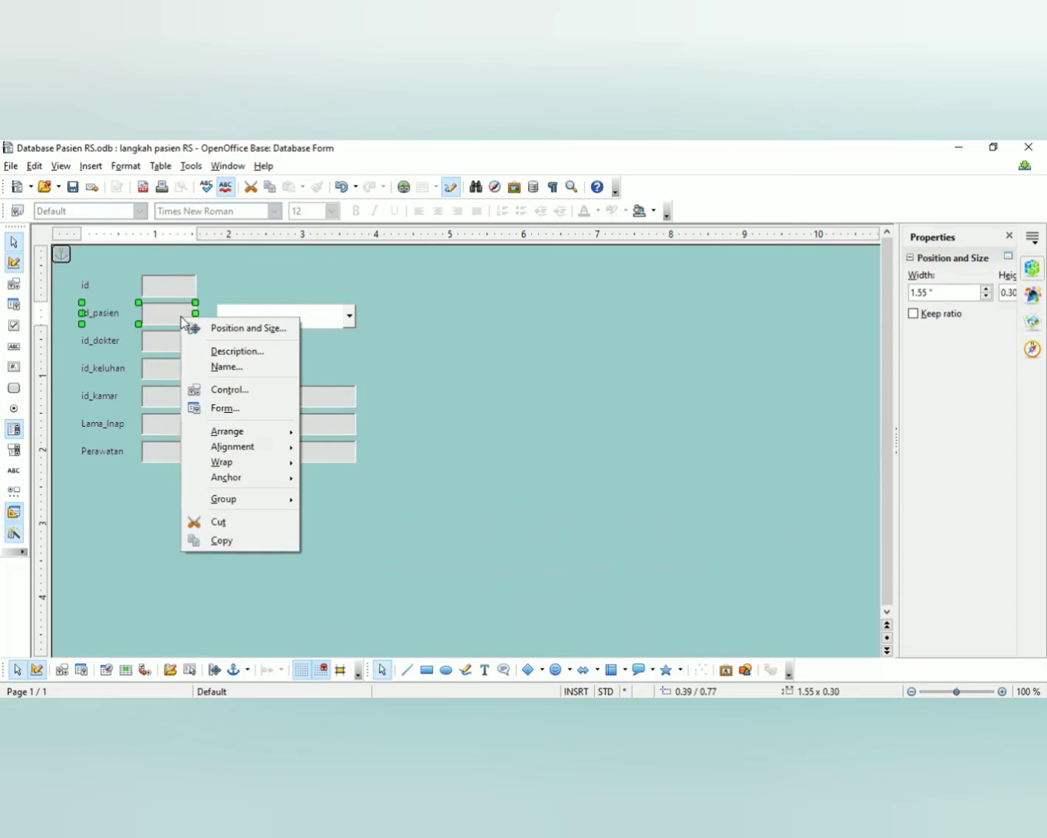
pyautogui.moveTo(280, 502)
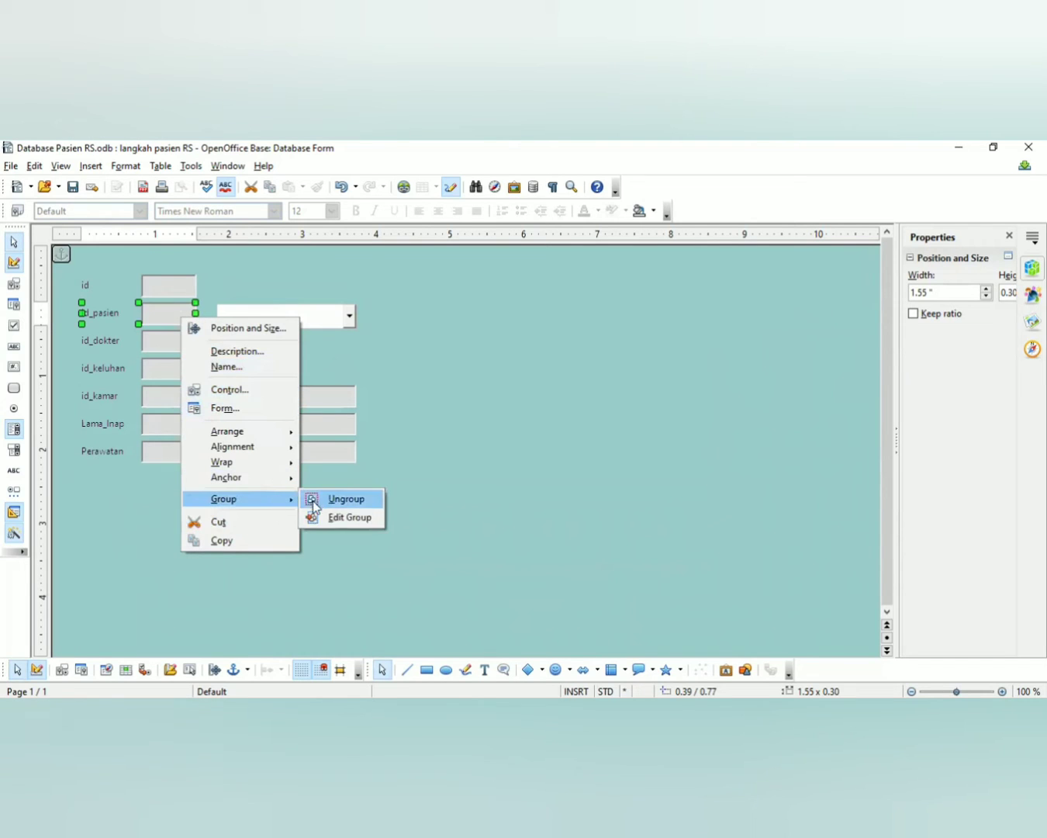
pyautogui.click(327, 500)
pyautogui.click(243, 366)
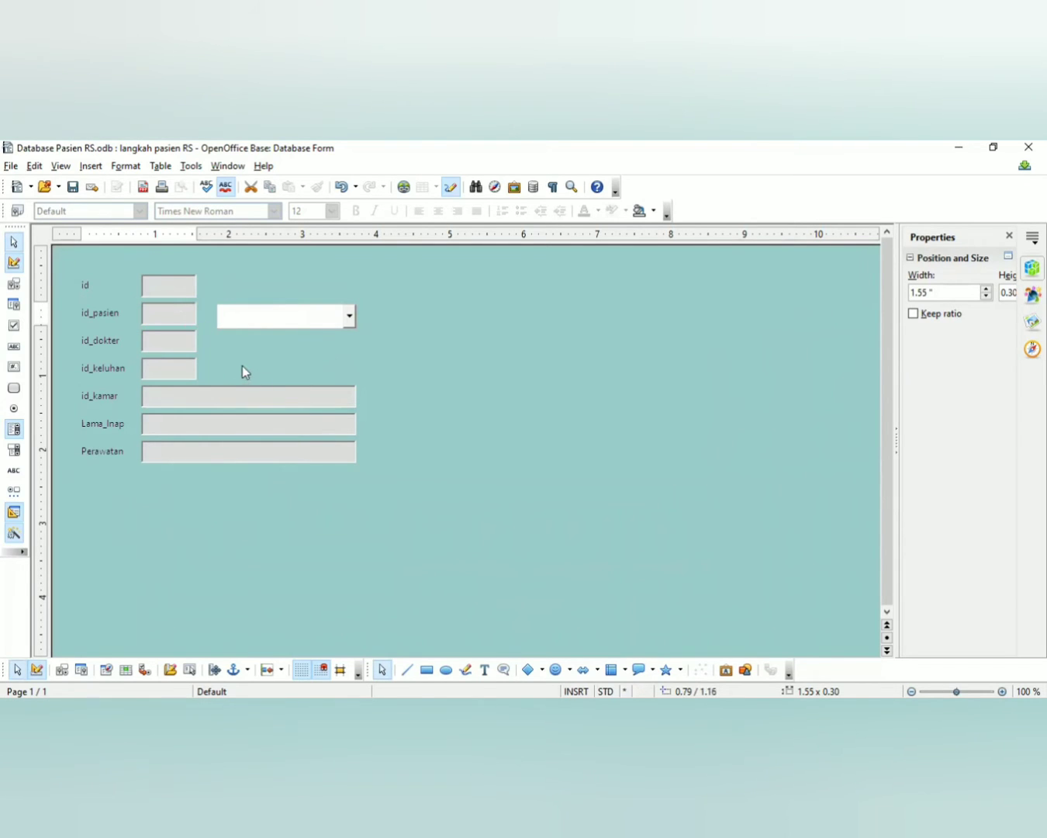
pyautogui.click(185, 318)
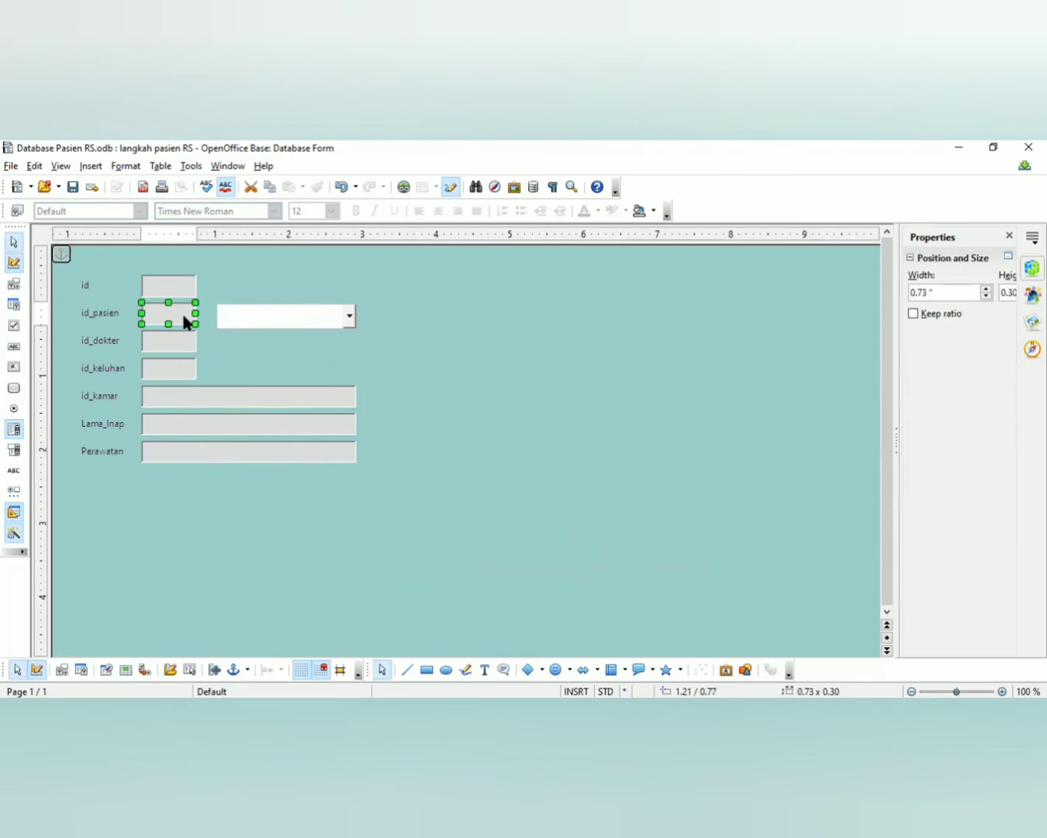
pyautogui.press('Delete')
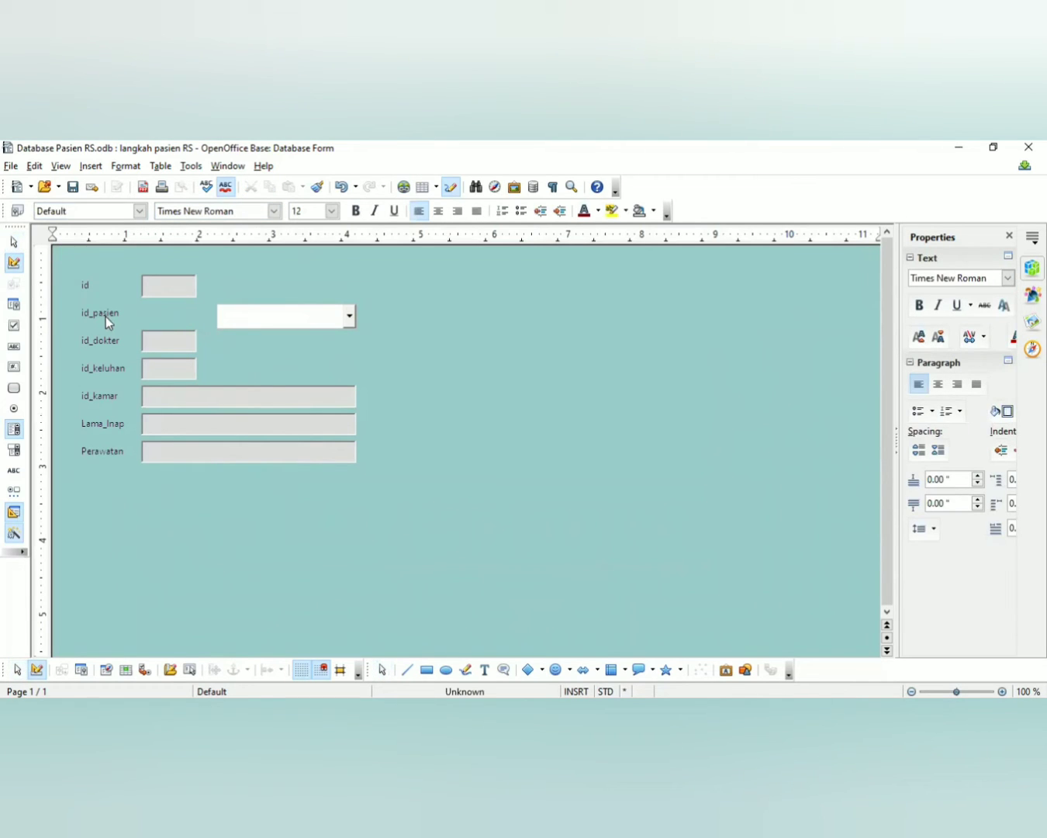
# Change the text of the id_pasien label to "Nama Pasien"
pyautogui.click(106, 317)
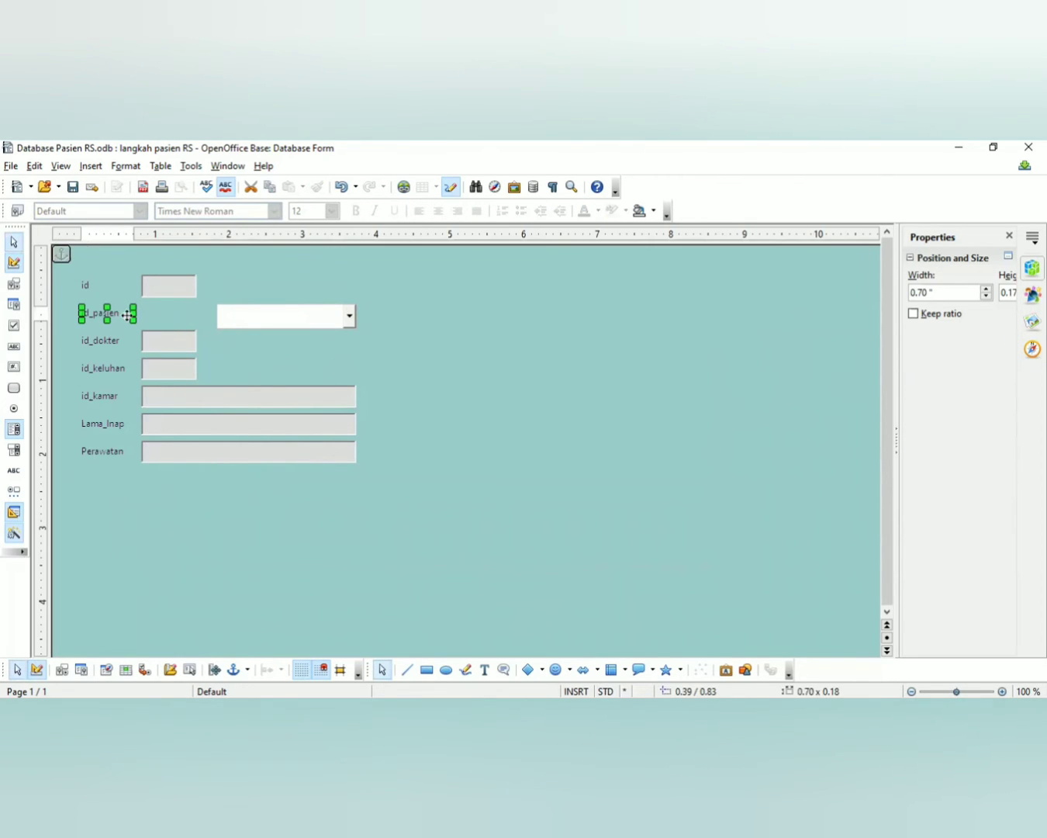
pyautogui.rightClick(127, 315)
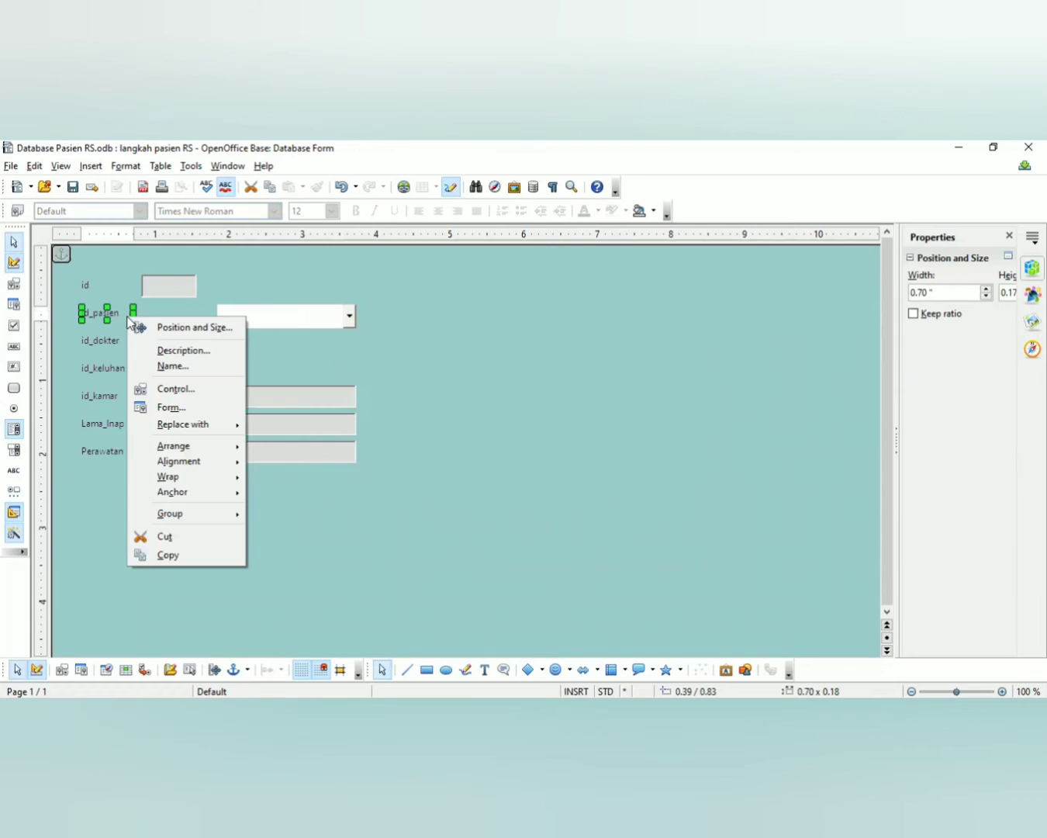
pyautogui.click(170, 390)
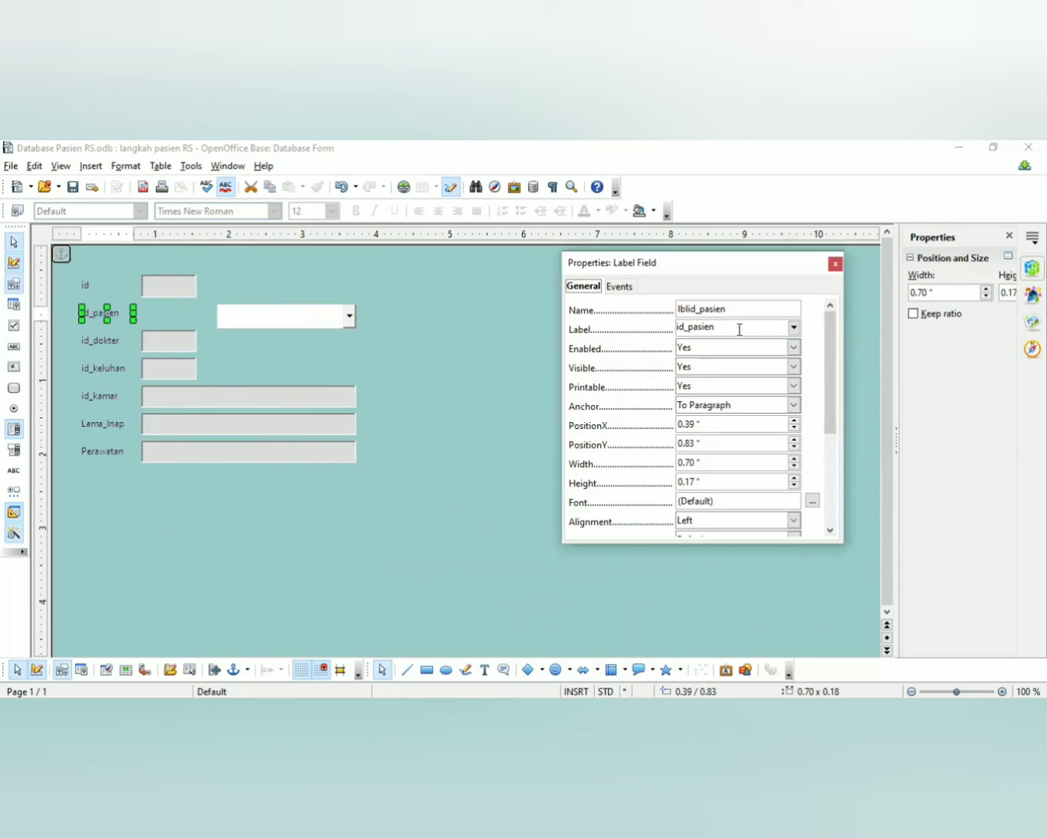
pyautogui.moveTo(733, 328); pyautogui.dragTo(671, 329)
pyautogui.write('Nama Pasien')
pyautogui.click(835, 264)
pyautogui.click(205, 298)
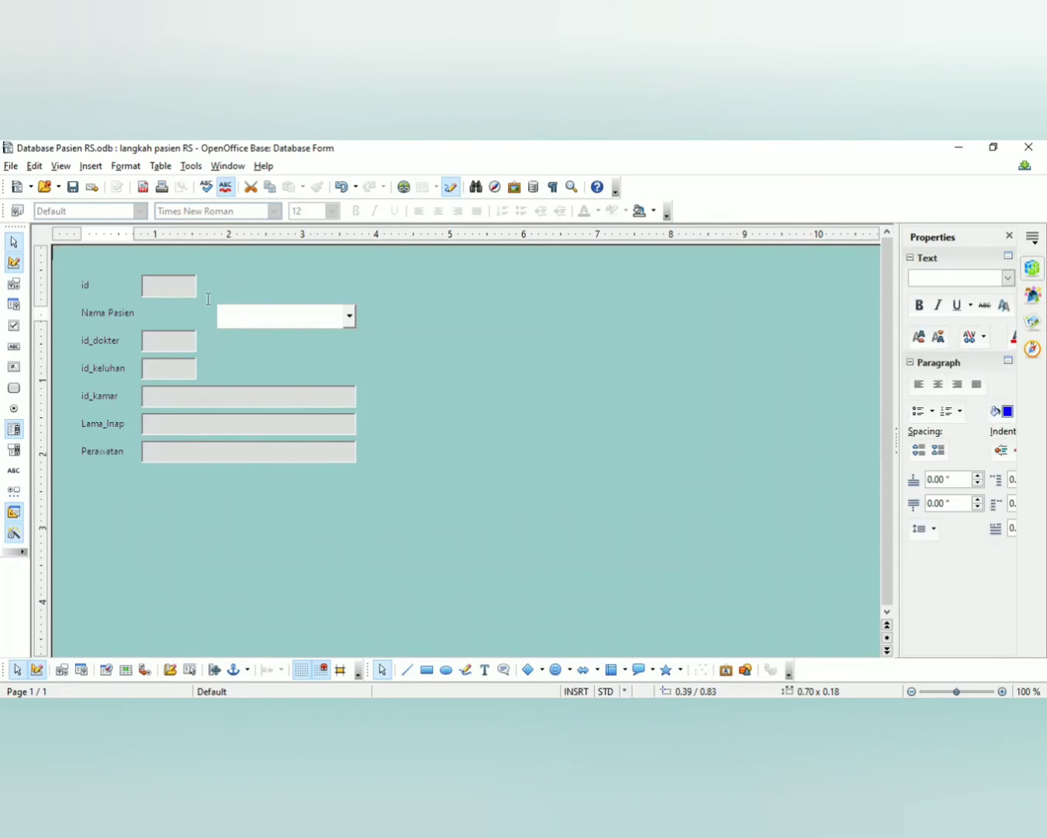
# Move the patient list box next to the Nama Pasien label, into the place of the deleted field
pyautogui.click(227, 318)
pyautogui.moveTo(237, 315); pyautogui.dragTo(162, 312)
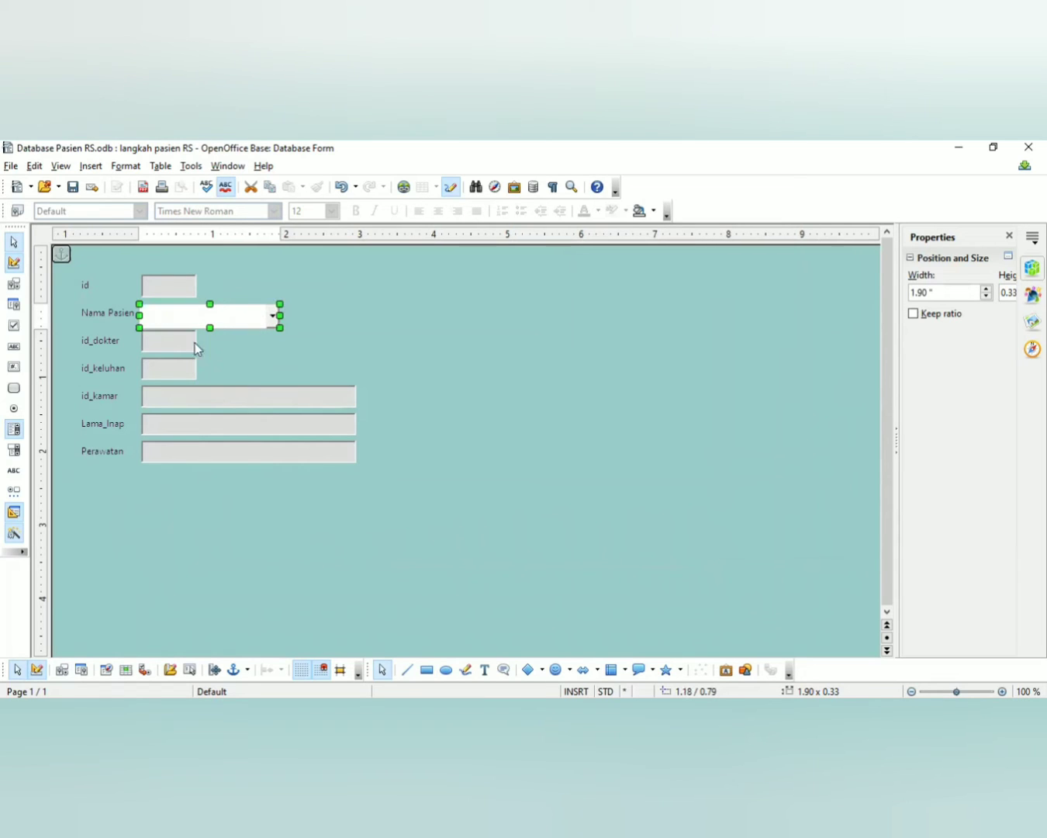
pyautogui.click(235, 362)
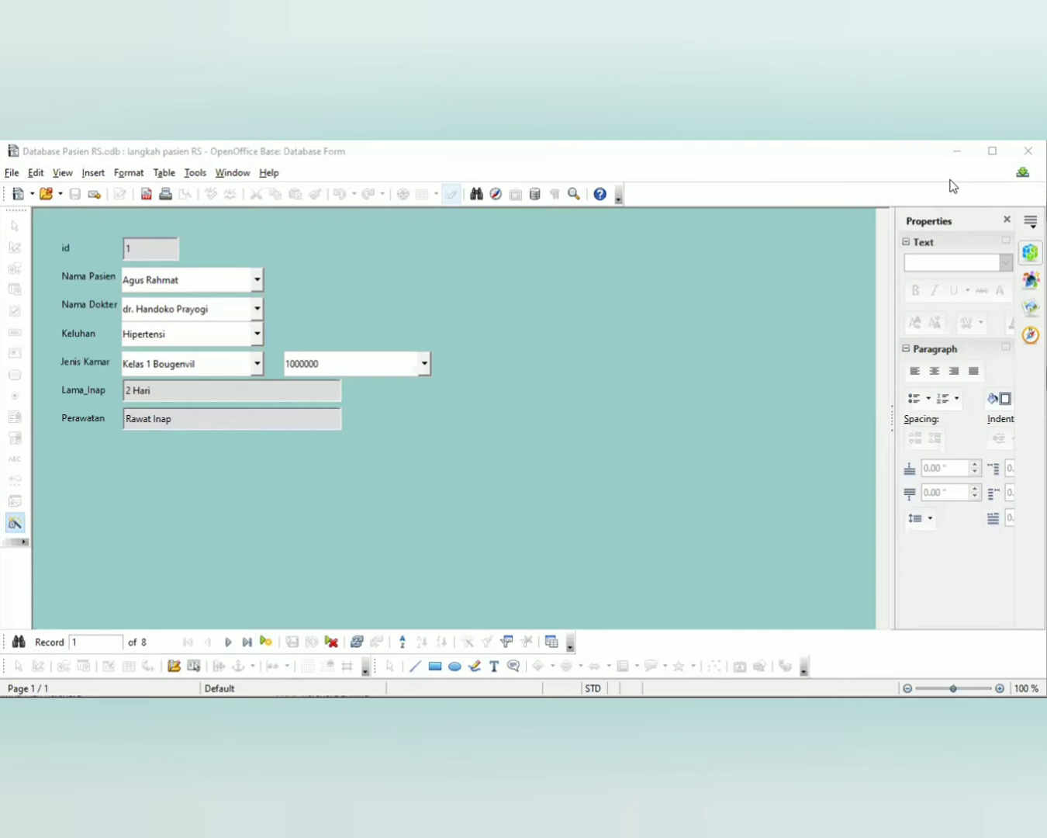
# Maximize the finished form, browse its records through to the blank one and view the Nama Pasien choices
pyautogui.click(992, 153)
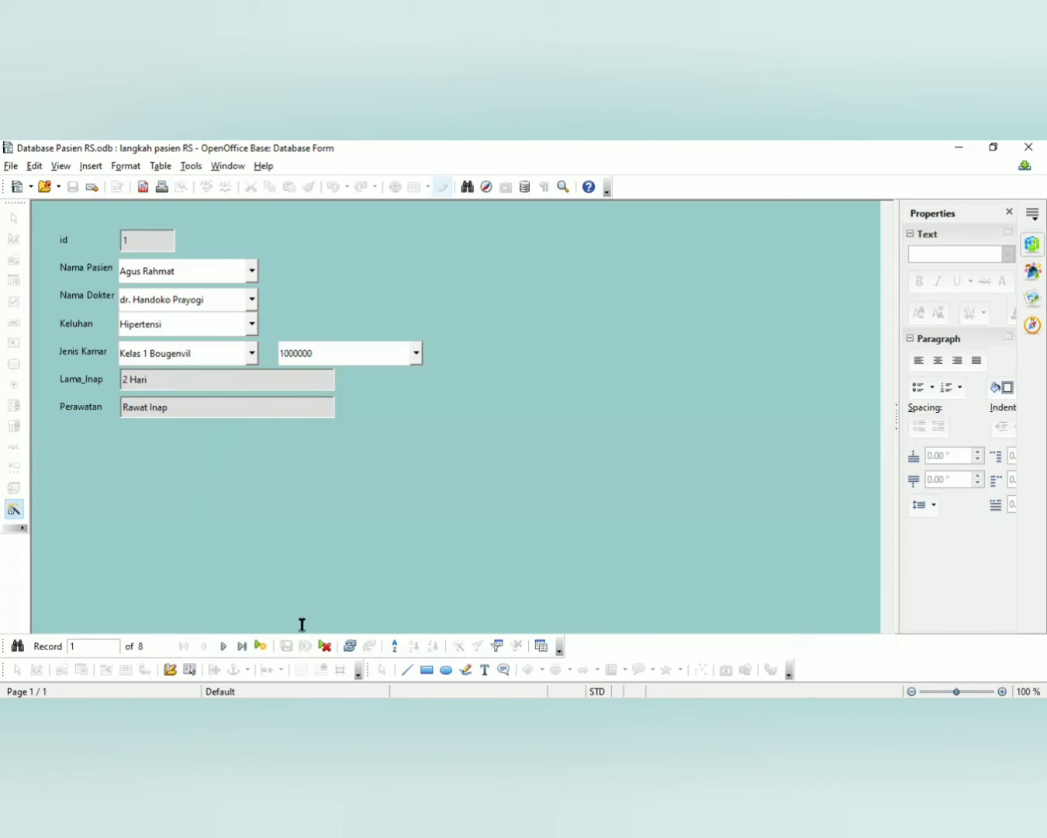
pyautogui.click(225, 647)
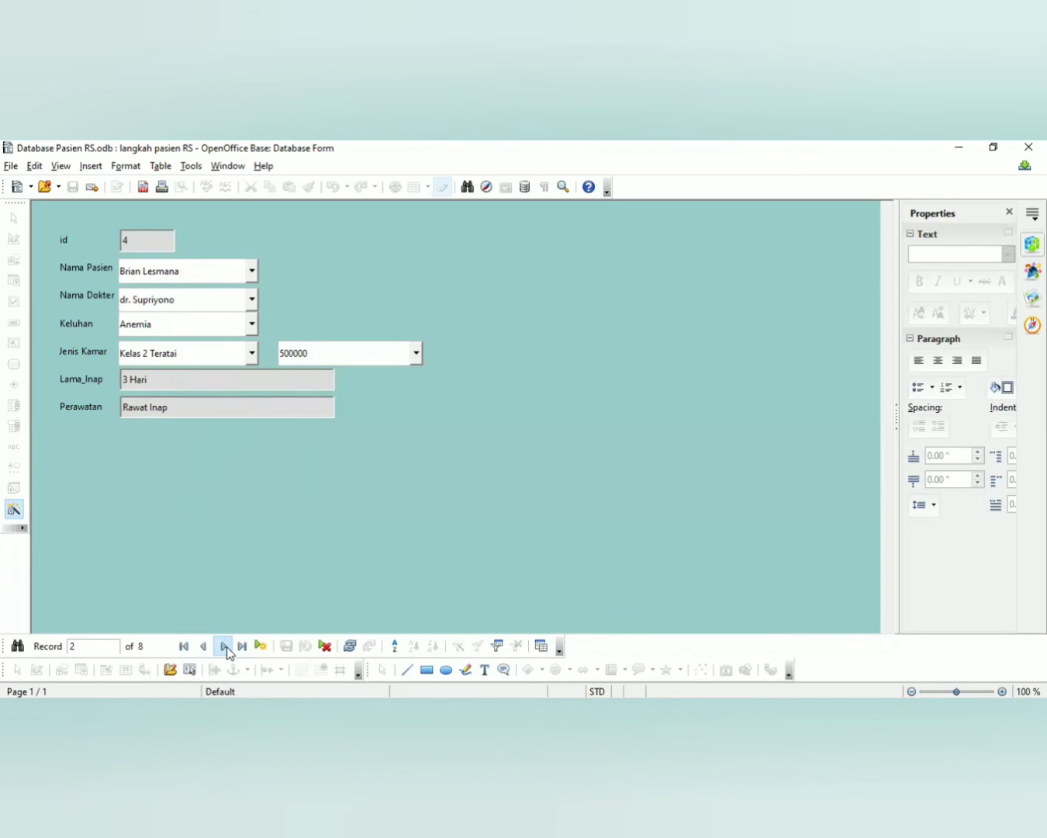
pyautogui.click(225, 648)
pyautogui.click(225, 647)
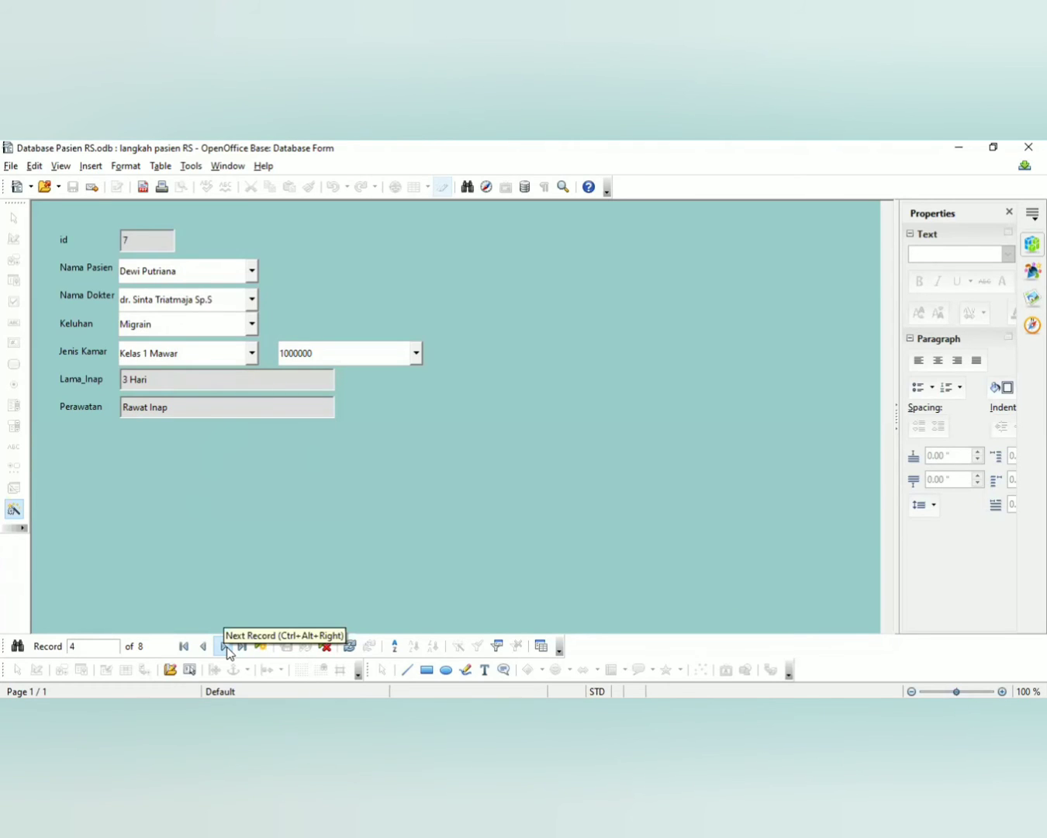
pyautogui.click(225, 646)
pyautogui.click(225, 648)
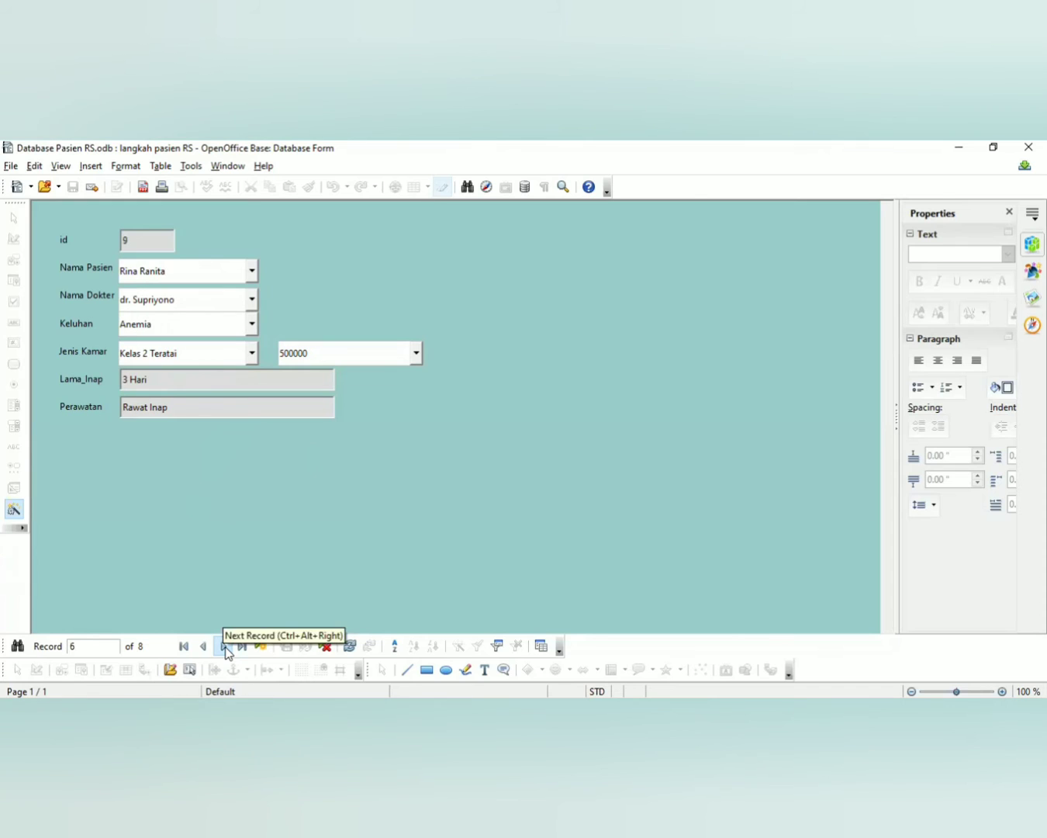
pyautogui.click(225, 647)
pyautogui.click(224, 647)
pyautogui.click(225, 647)
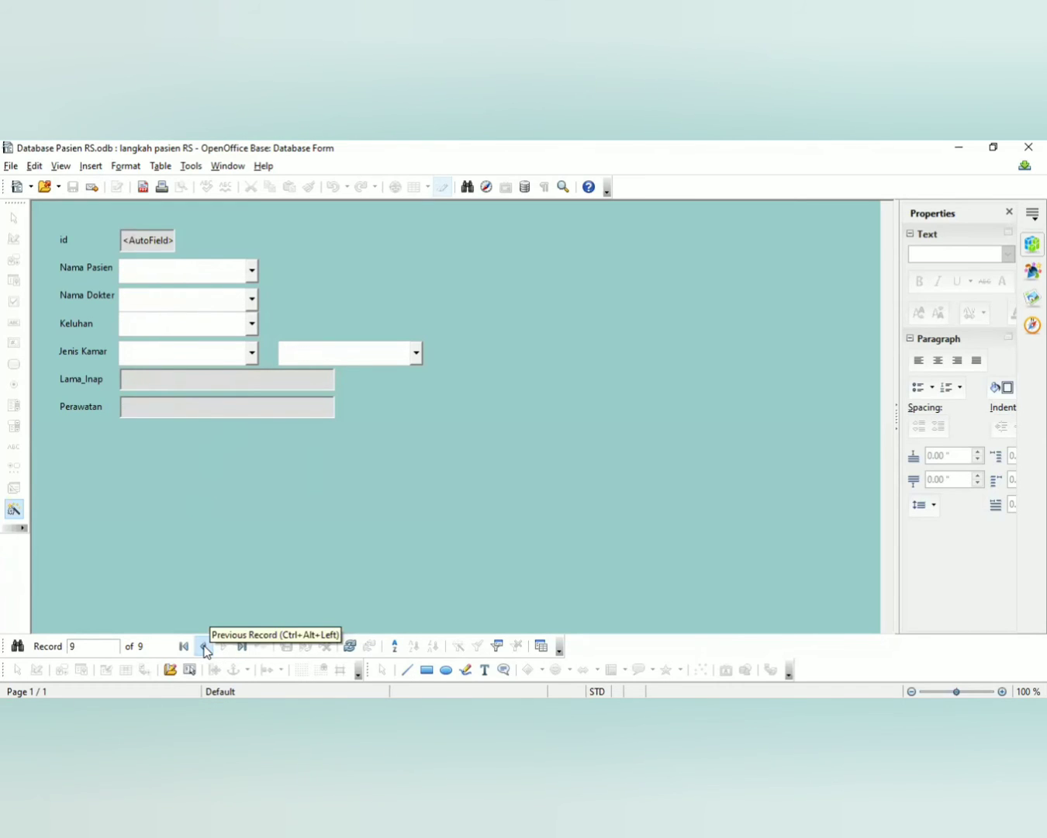
pyautogui.click(254, 276)
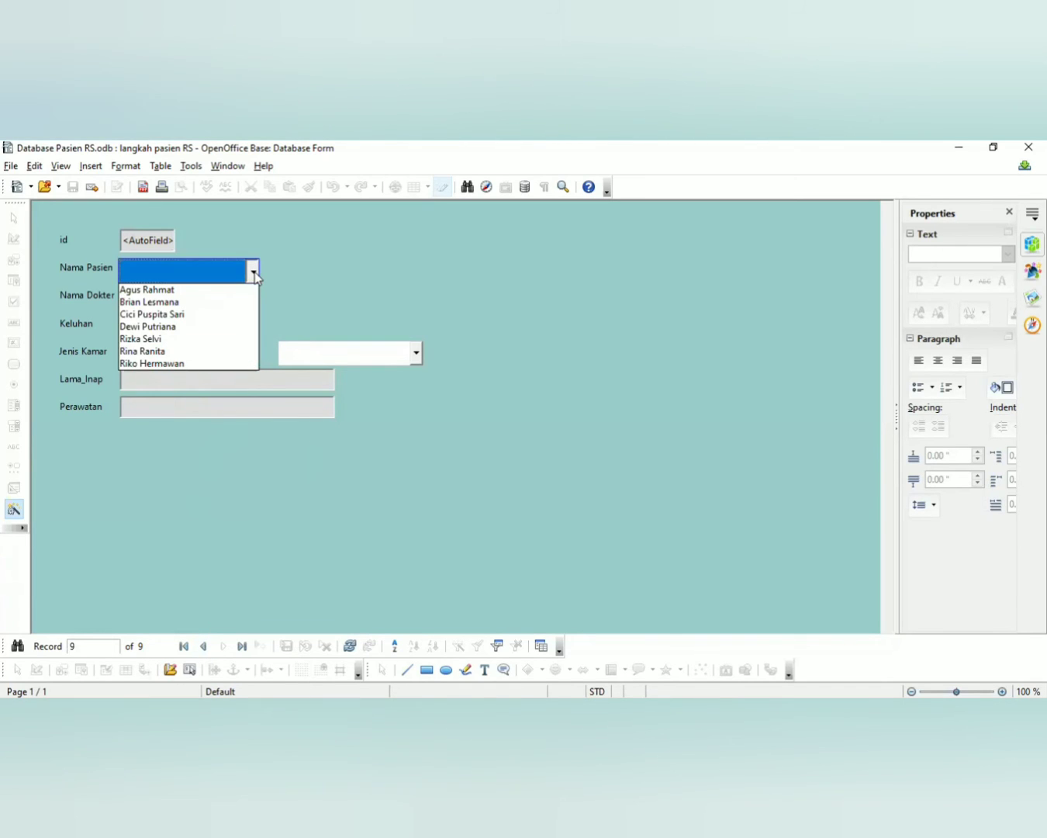
pyautogui.click(357, 480)
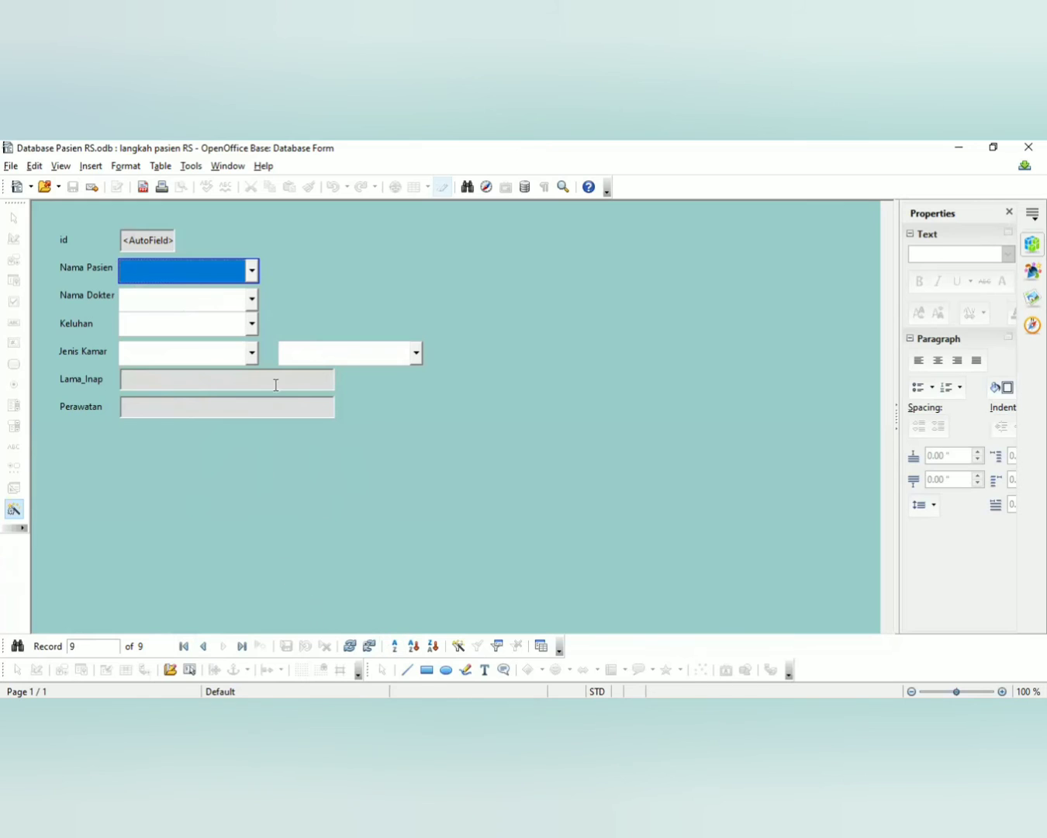
pyautogui.click(202, 646)
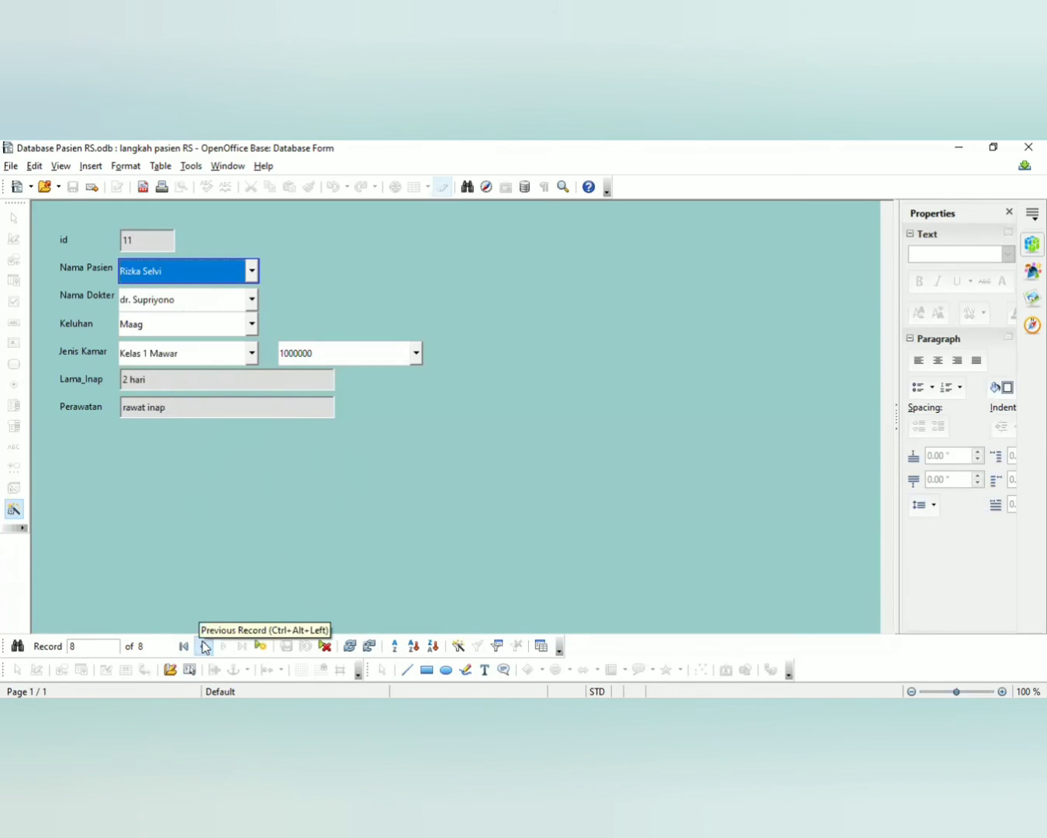
# Start a new record and choose the third patient for Nama Pasien and the second doctor for Nama Dokter
pyautogui.click(261, 645)
pyautogui.click(252, 271)
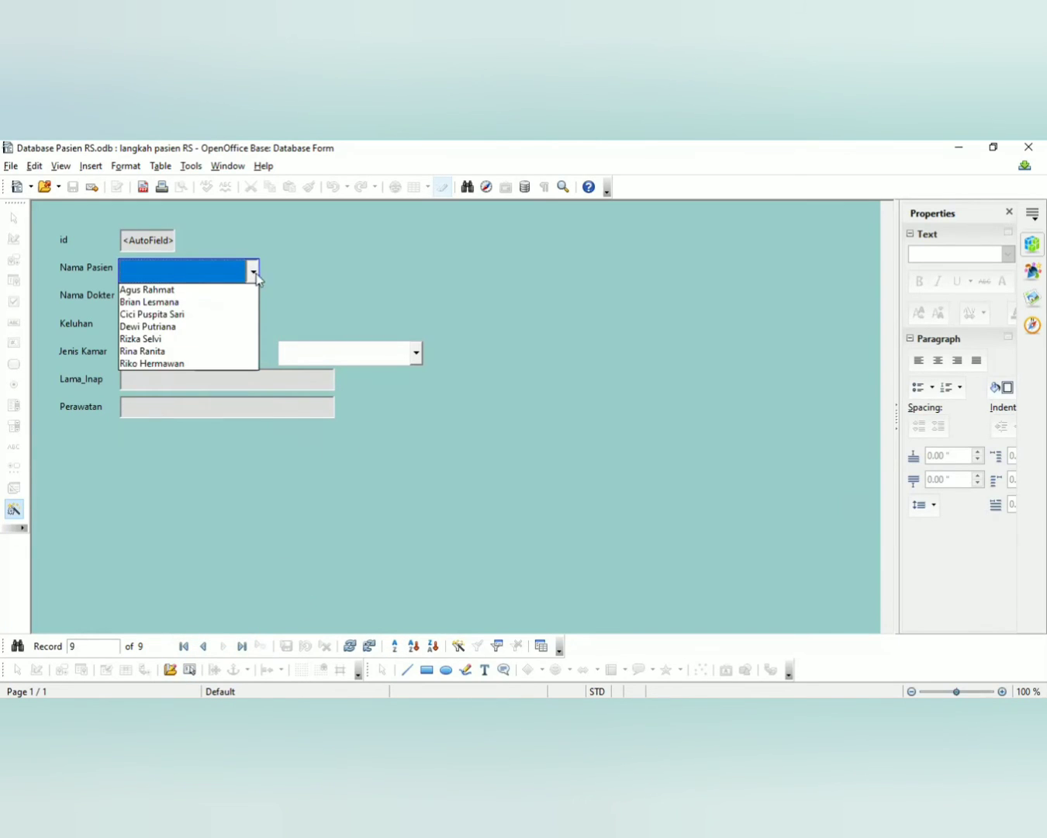
pyautogui.click(213, 320)
pyautogui.click(252, 300)
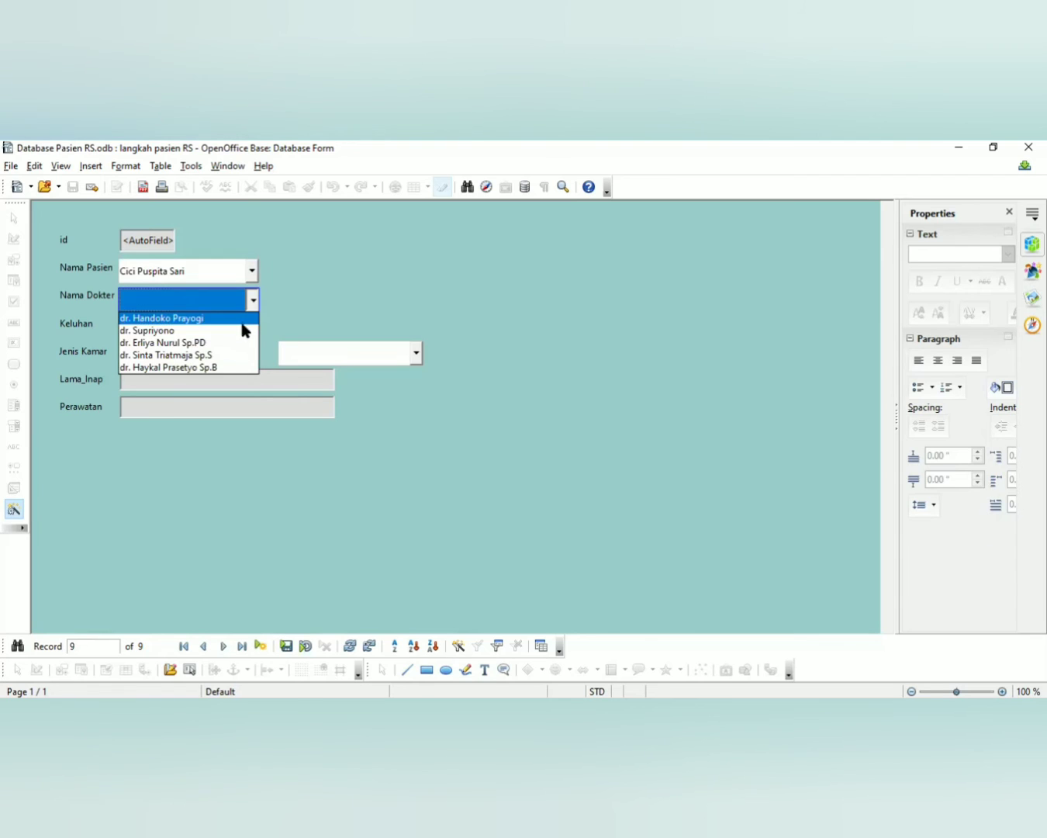
pyautogui.click(244, 331)
# Choose Migrain for Keluhan and Kelas 1 Mawar for Jenis Kamar in the new record
pyautogui.click(250, 324)
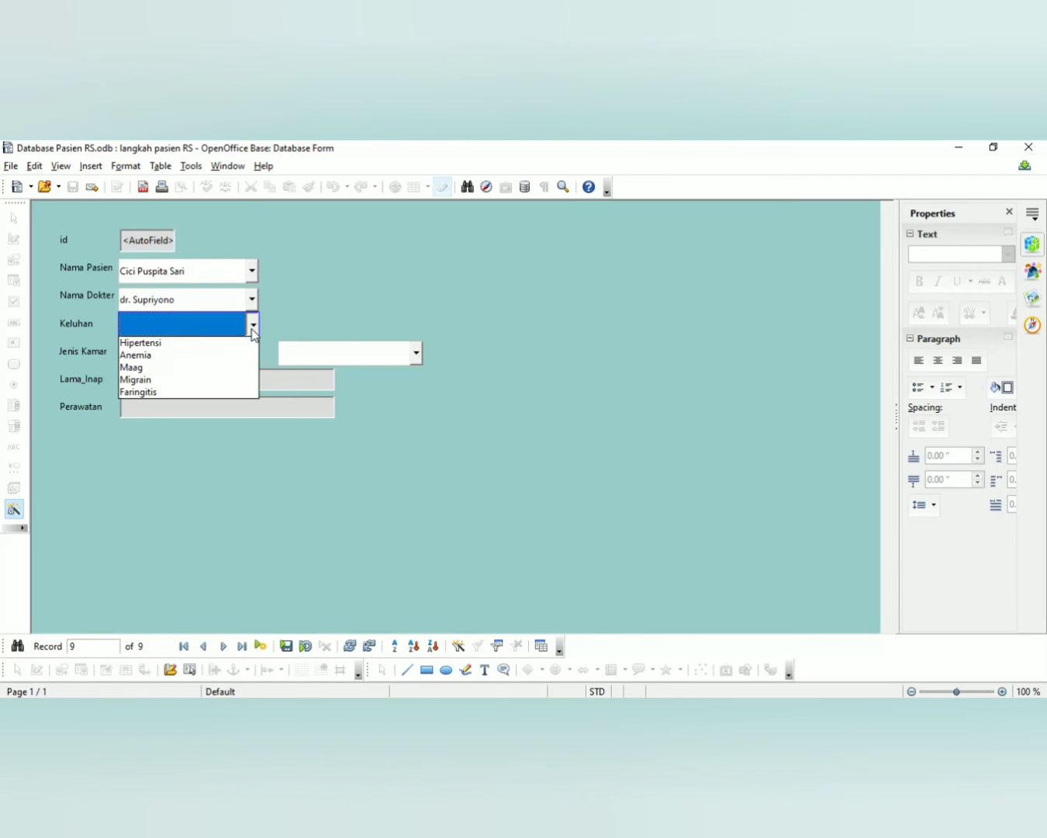
pyautogui.click(242, 377)
pyautogui.click(251, 352)
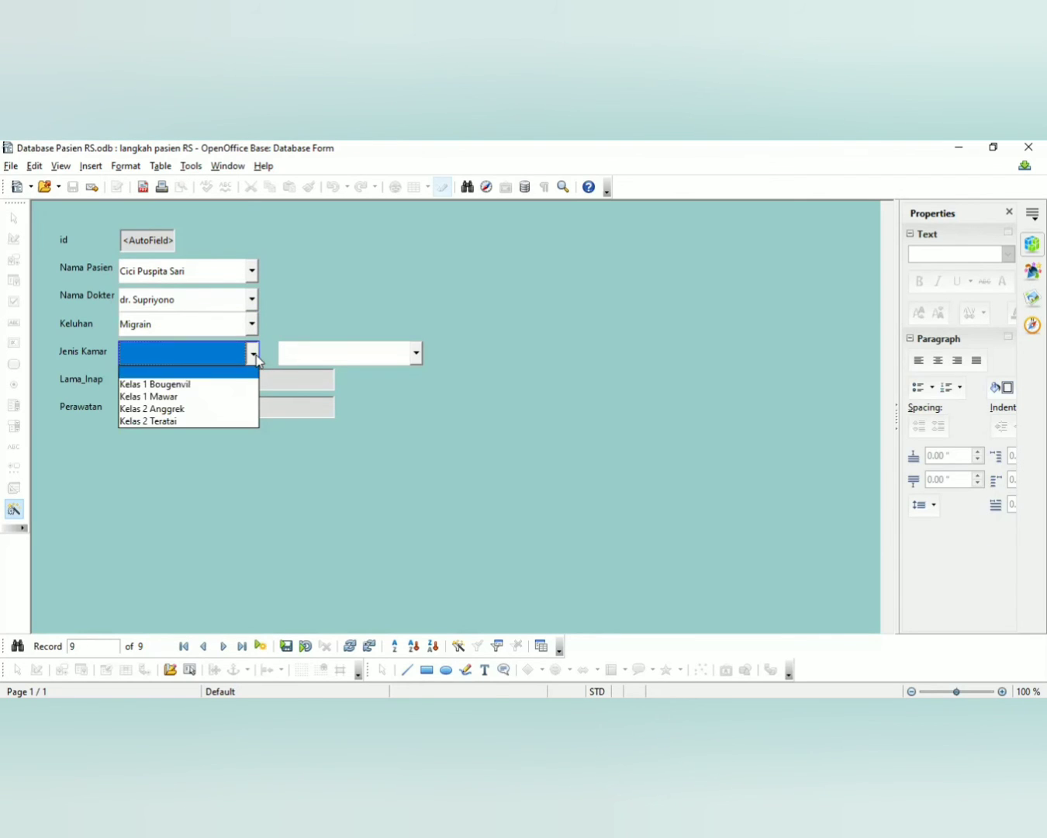
pyautogui.click(210, 396)
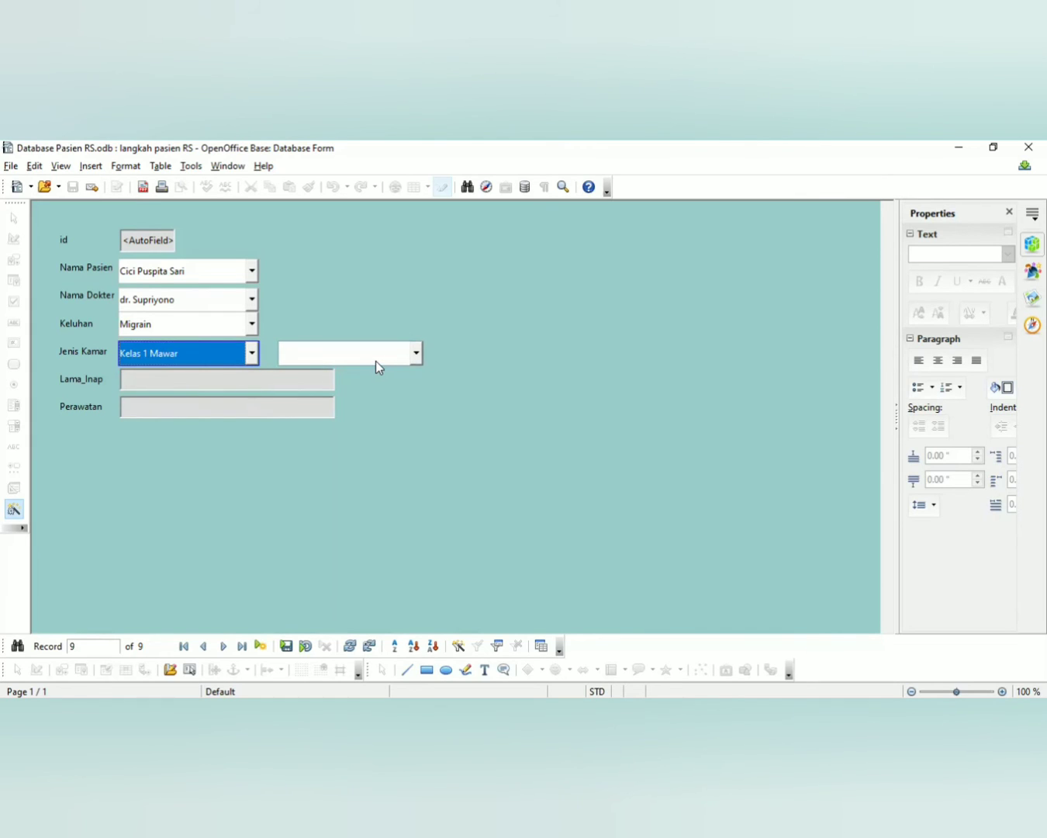
# Enter "2 Hari" for Lama_Inap and "Rawat Inap" for Perawatan, and save the record
pyautogui.click(304, 381)
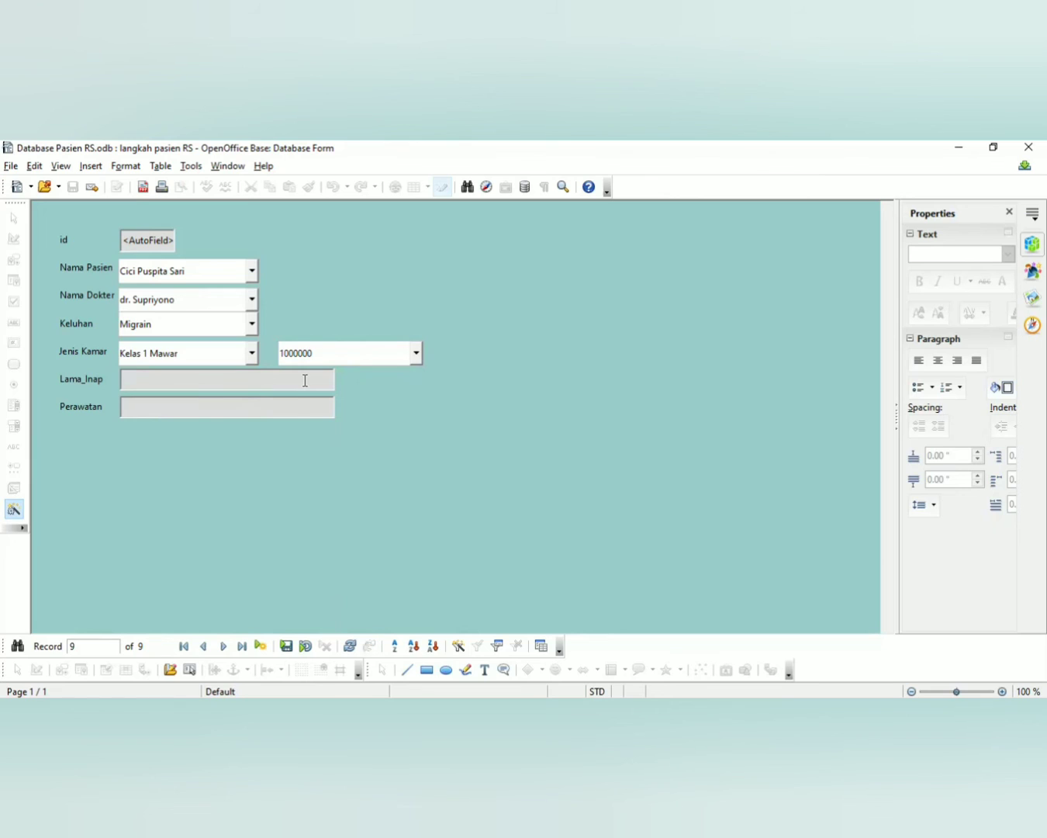
pyautogui.write('2 Hari')
pyautogui.click(296, 415)
pyautogui.write('Rawat Inap')
pyautogui.click(287, 651)
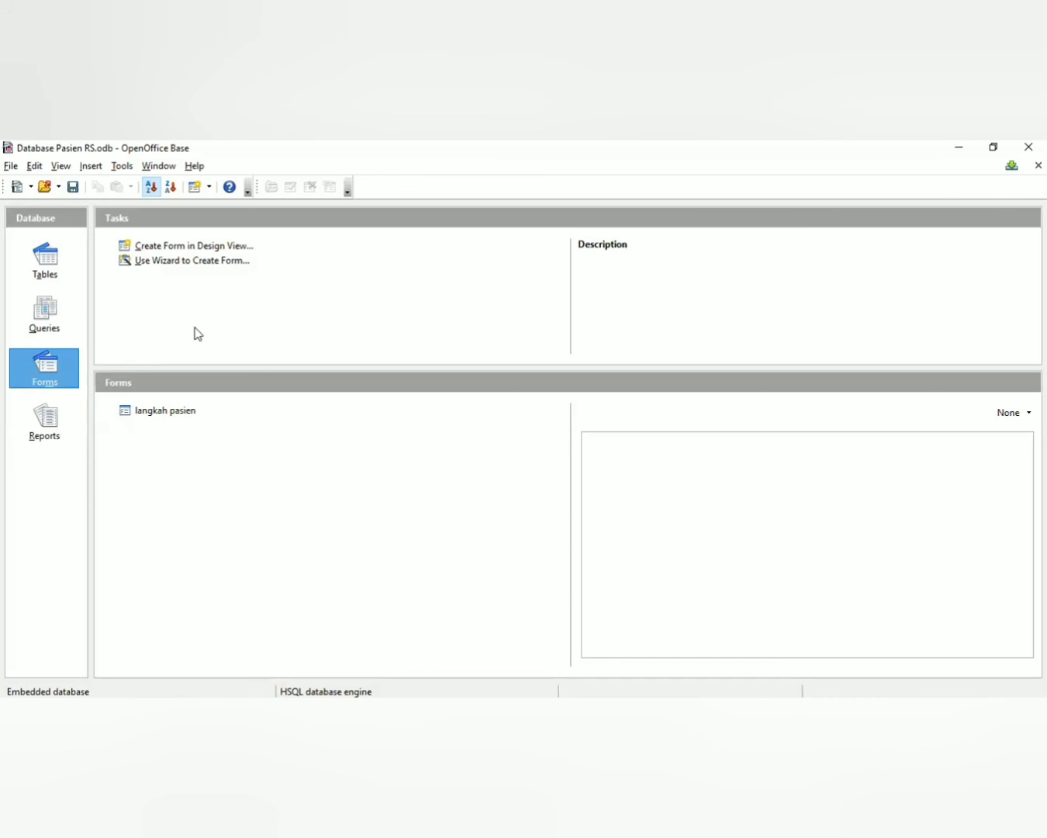
# Start a new report with the wizard and choose Query_Data_RawatInap_Pasien as its data source
pyautogui.click(54, 428)
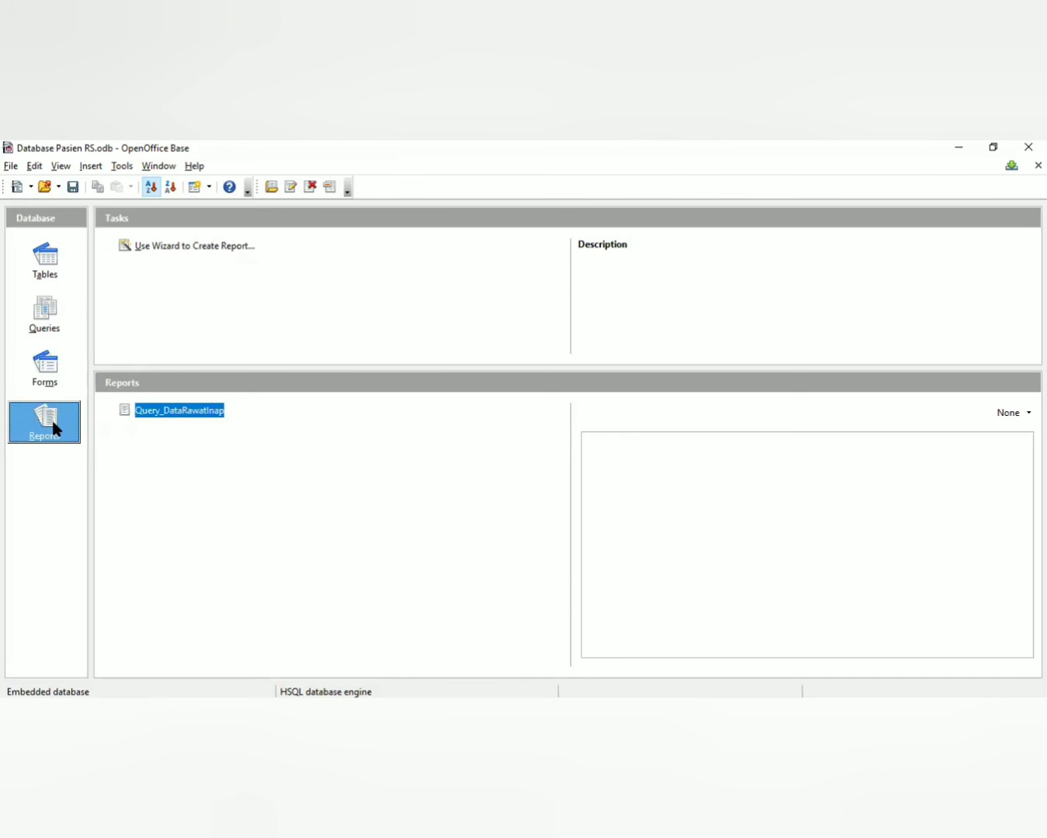
pyautogui.click(150, 250)
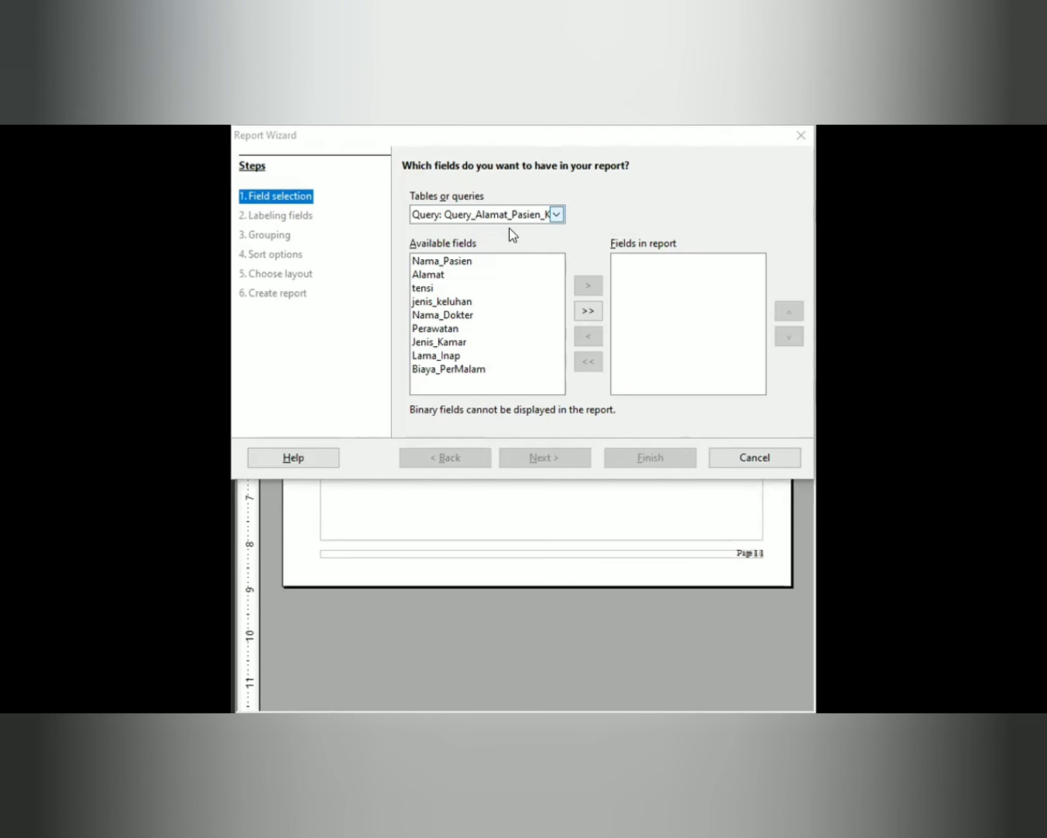
pyautogui.click(556, 214)
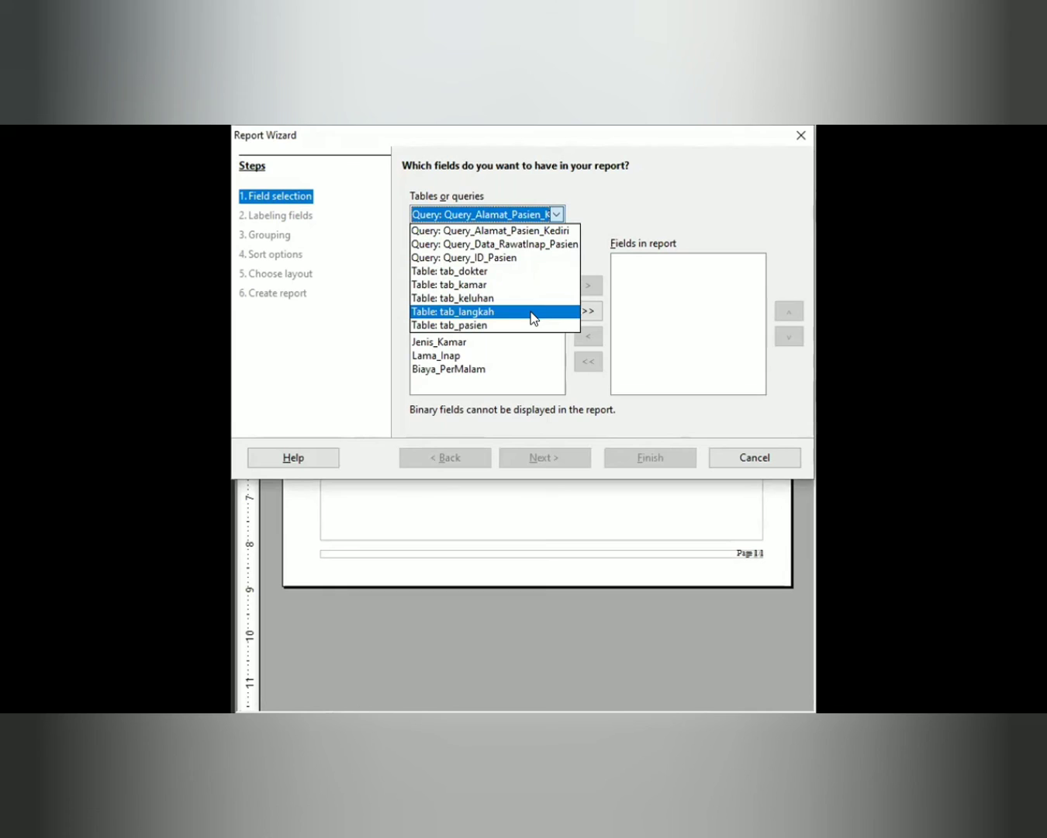
pyautogui.click(541, 246)
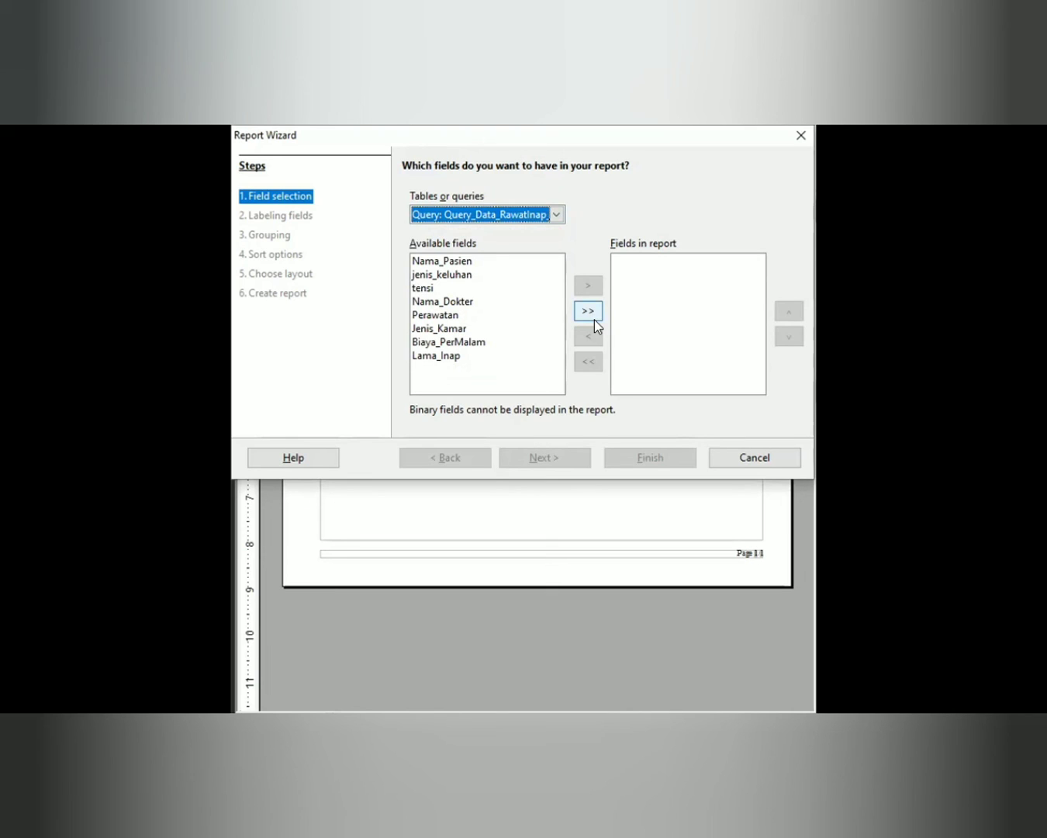
# Add the fields Nama_Pasien, jenis_keluhan, tensi, Nama_Dokter, Perawatan, Jenis_Kamar and Biaya_PerMalam to the report and proceed to labeling
pyautogui.click(457, 263)
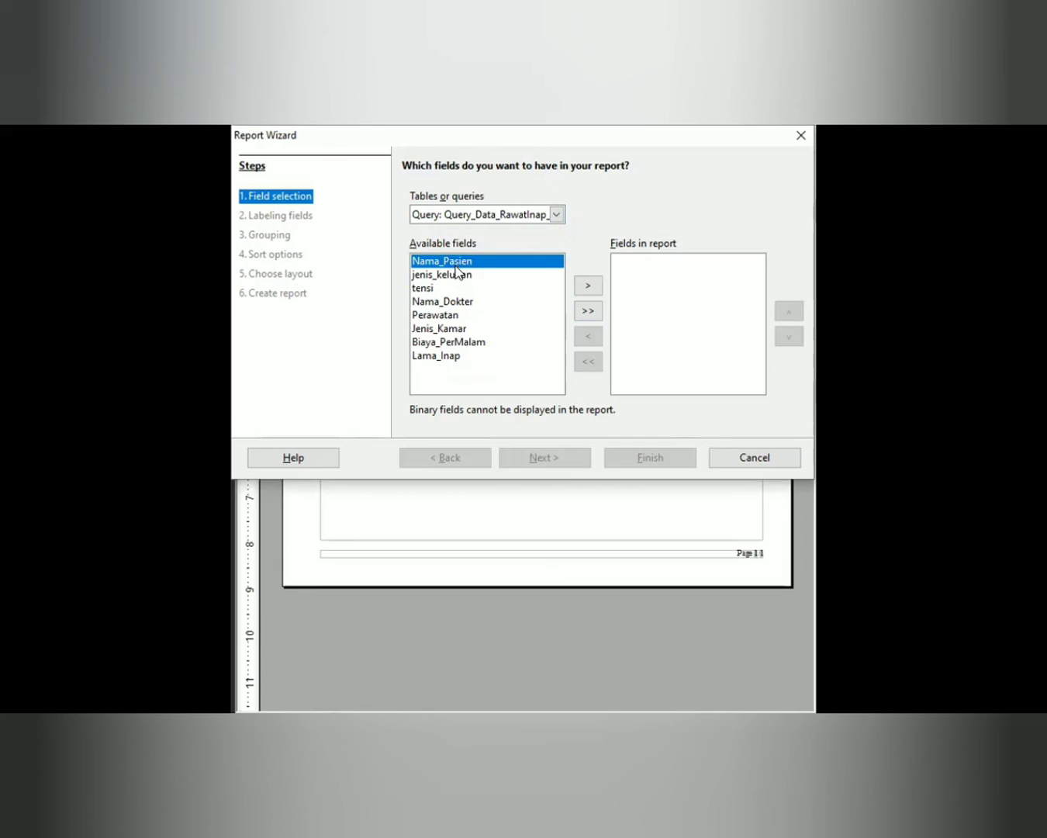
pyautogui.keyDown('shift'); pyautogui.click(458, 275); pyautogui.keyUp('shift')
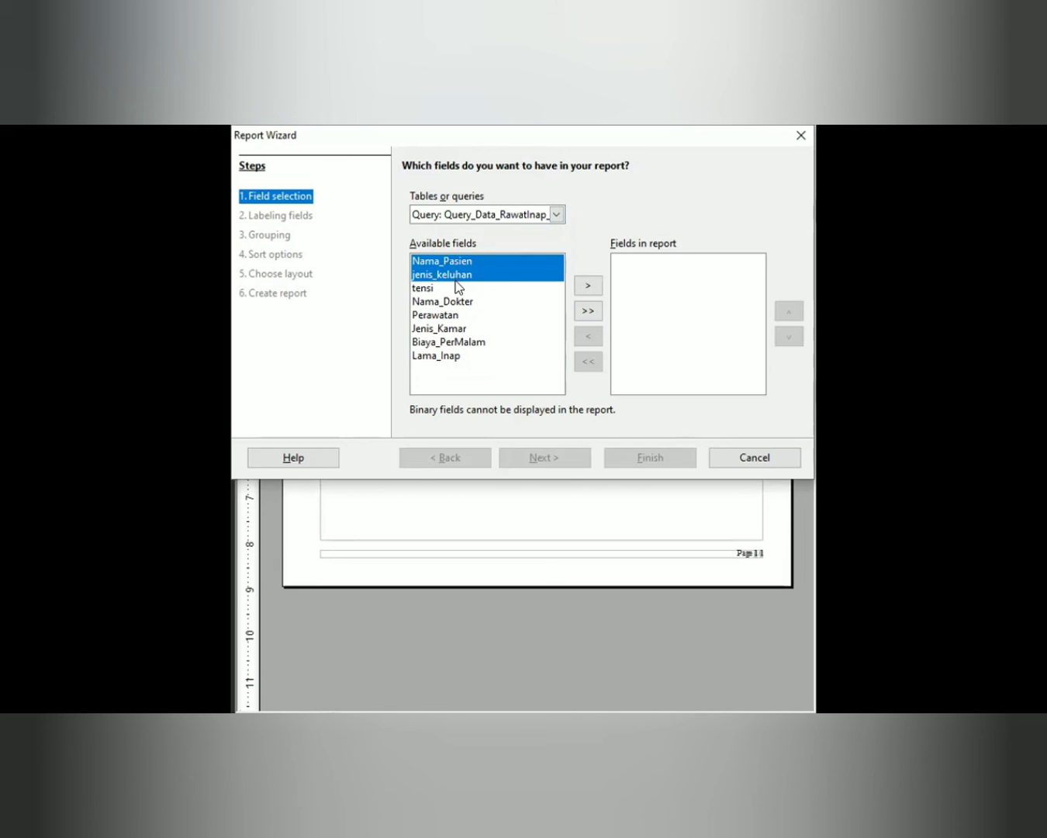
pyautogui.keyDown('shift'); pyautogui.click(458, 287); pyautogui.keyUp('shift')
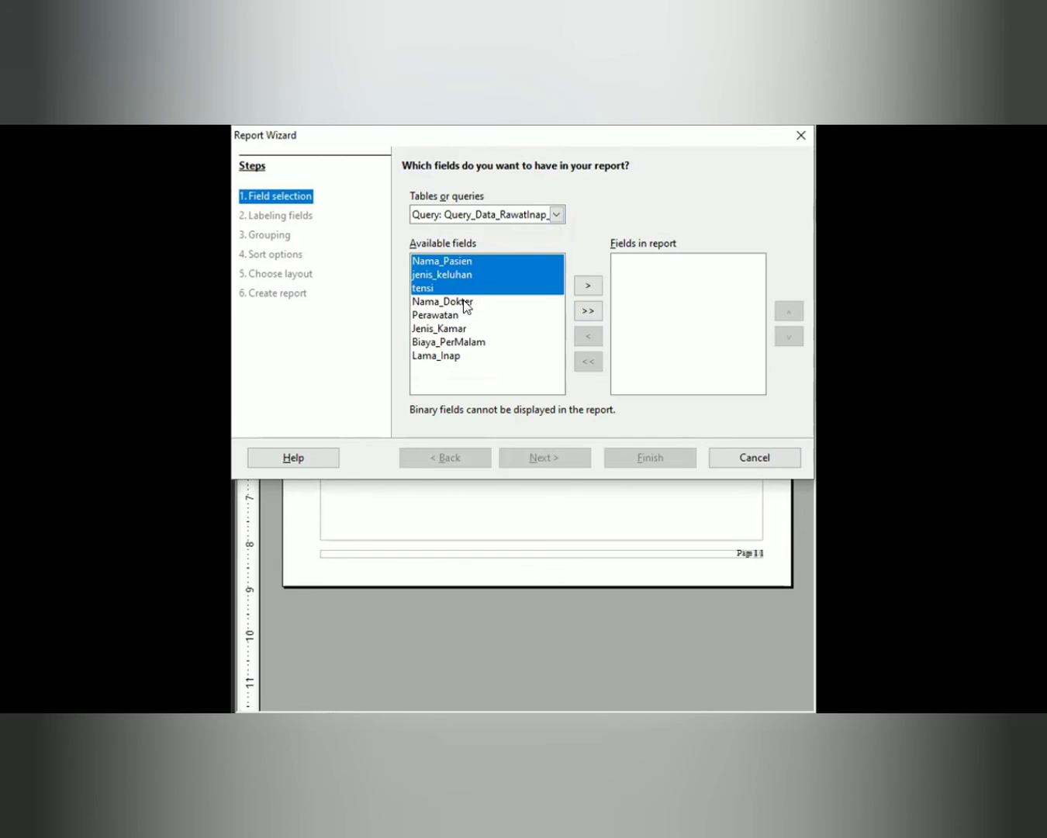
pyautogui.keyDown('shift'); pyautogui.click(465, 302); pyautogui.keyUp('shift')
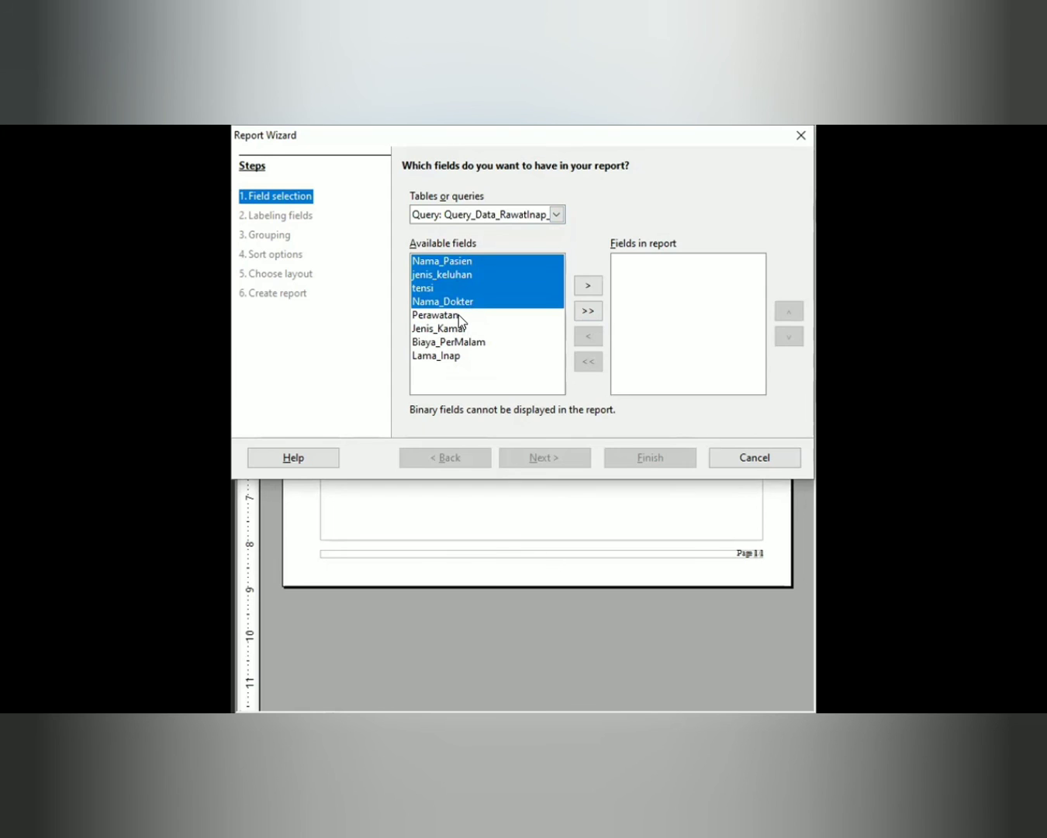
pyautogui.keyDown('shift'); pyautogui.click(458, 315); pyautogui.keyUp('shift')
pyautogui.keyDown('shift'); pyautogui.click(458, 329); pyautogui.keyUp('shift')
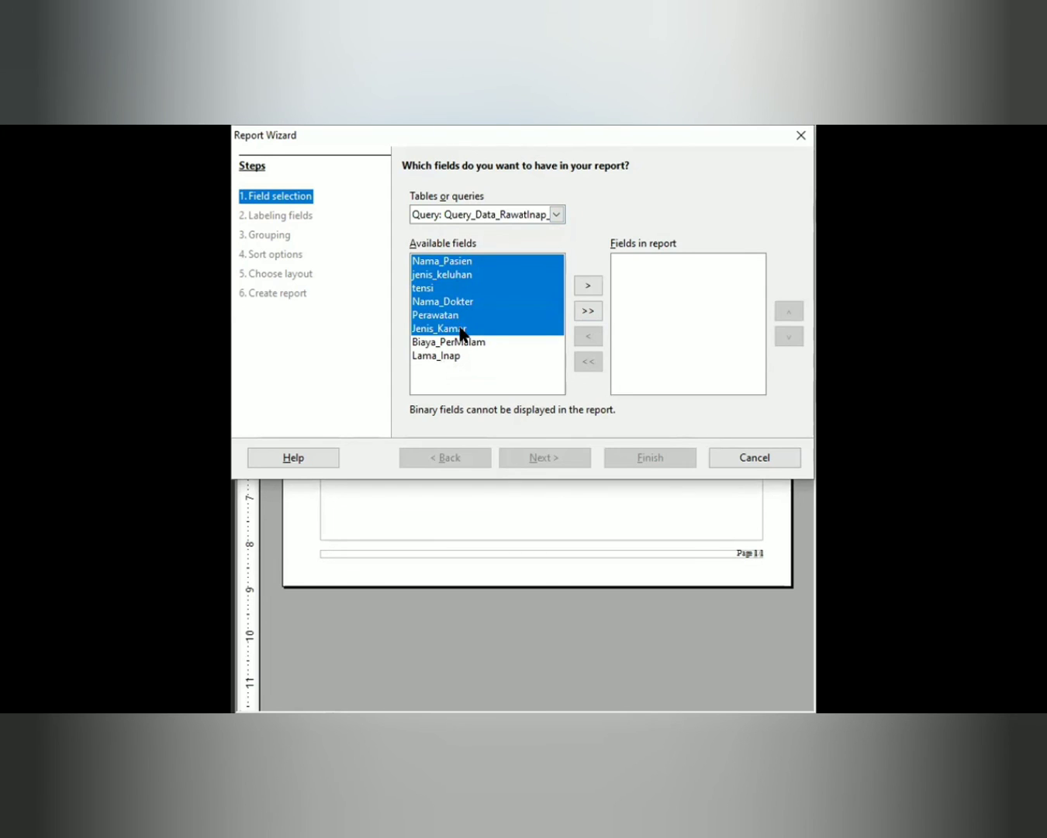
pyautogui.keyDown('shift'); pyautogui.click(460, 341); pyautogui.keyUp('shift')
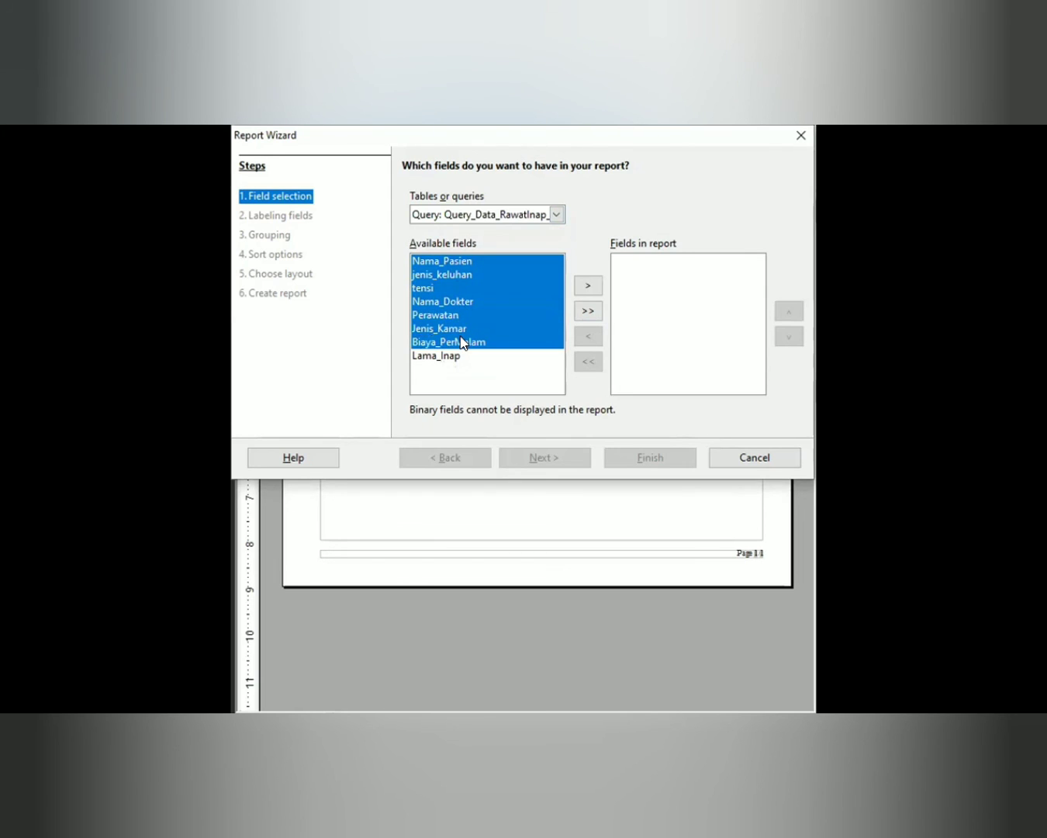
pyautogui.click(590, 285)
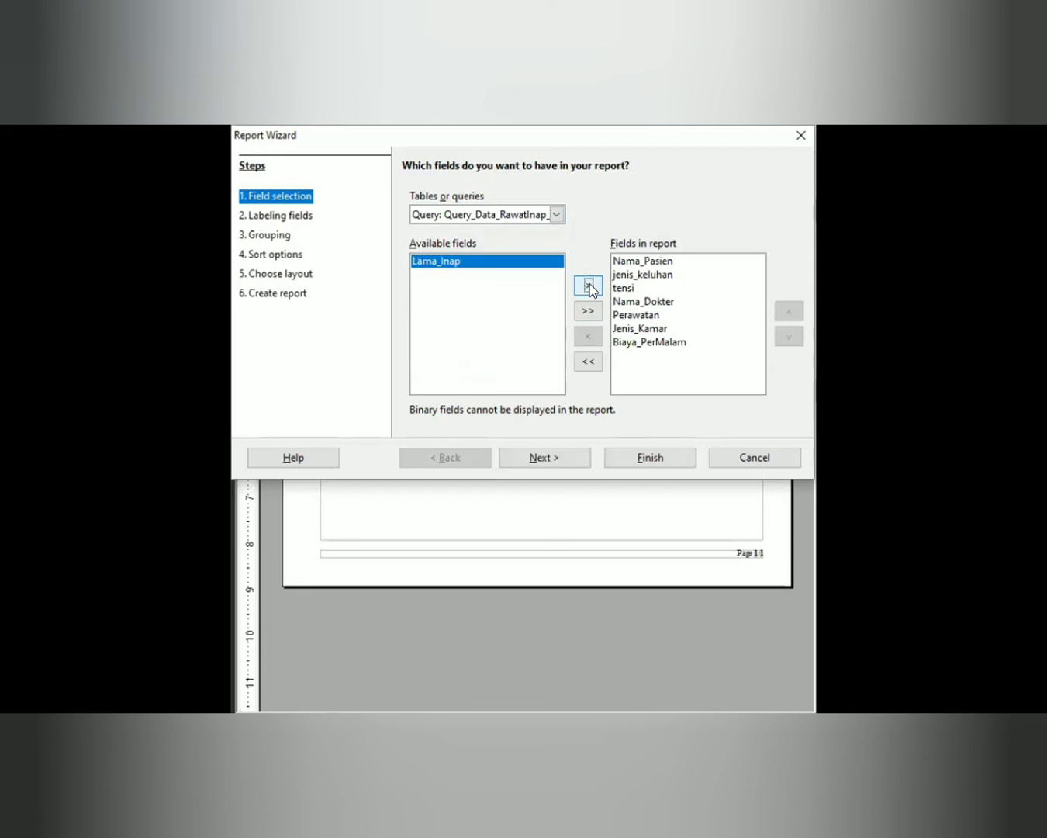
pyautogui.click(573, 457)
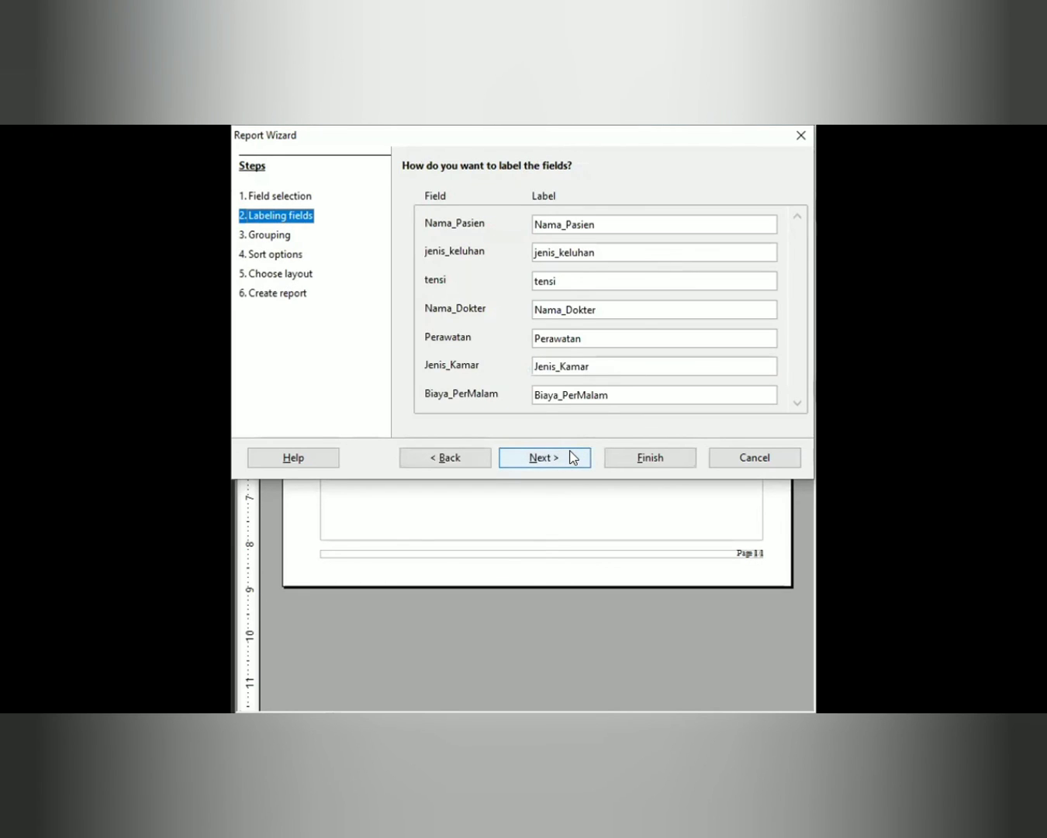
# Change the labels of the first two report fields to "Nama Pasien" and "Jenis Keluhan"
pyautogui.click(566, 226)
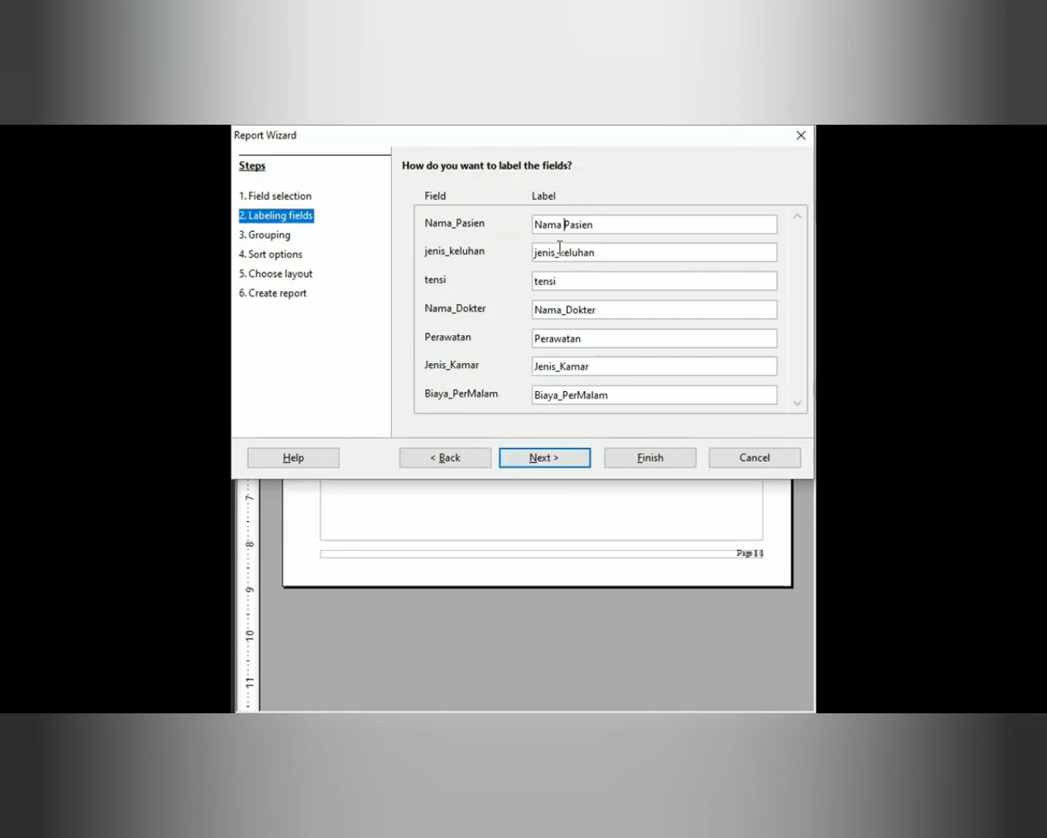
pyautogui.press('BackSpace')
pyautogui.press('Right')
pyautogui.press('BackSpace')
pyautogui.write('K')
pyautogui.press('Left')
pyautogui.press('Left')
pyautogui.press('Left')
pyautogui.press('Left')
pyautogui.press('Left')
pyautogui.press('Left')
pyautogui.press('BackSpace')
pyautogui.write('J')
# Label the tensi, Nama_Dokter, Jenis_Kamar and Biaya_PerMalam fields "Tensi", "Nama Dokter", "Jenis Kamar" and "Biaya PerMalam", and accept the labels
pyautogui.click(540, 280)
pyautogui.press('BackSpace')
pyautogui.write('T')
pyautogui.click(566, 307)
pyautogui.press('BackSpace')
pyautogui.click(560, 366)
pyautogui.press('BackSpace')
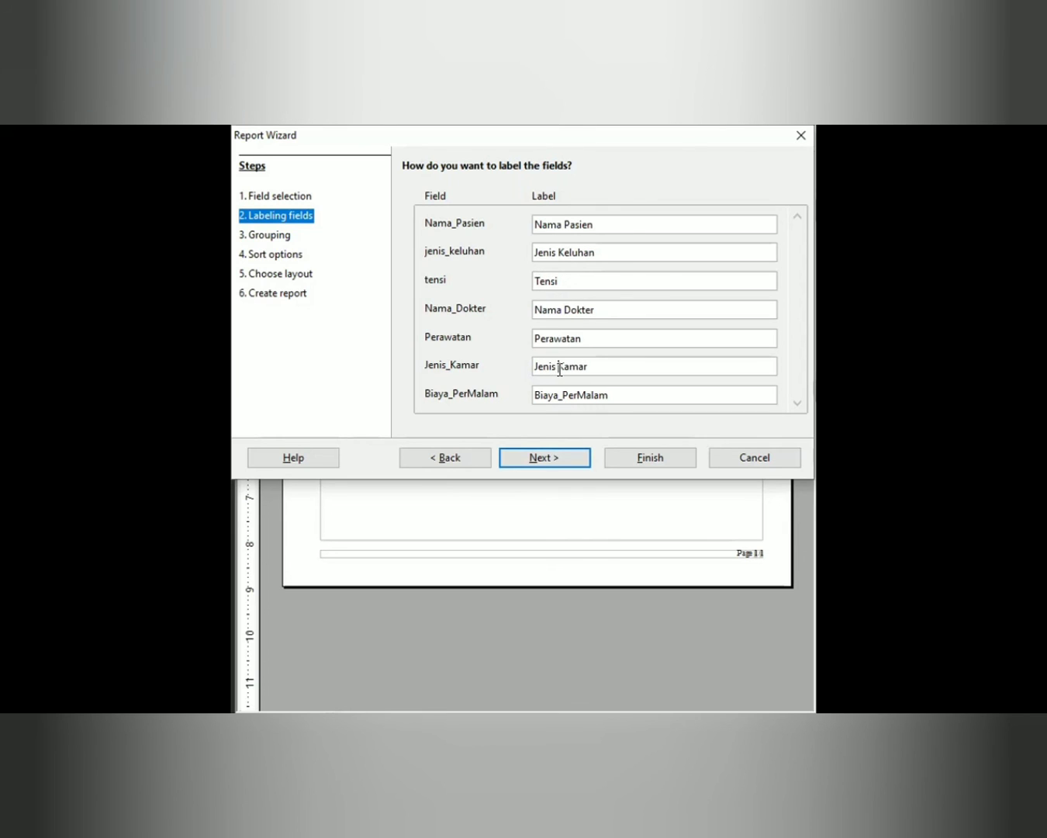
pyautogui.click(563, 397)
pyautogui.press('BackSpace')
pyautogui.click(546, 457)
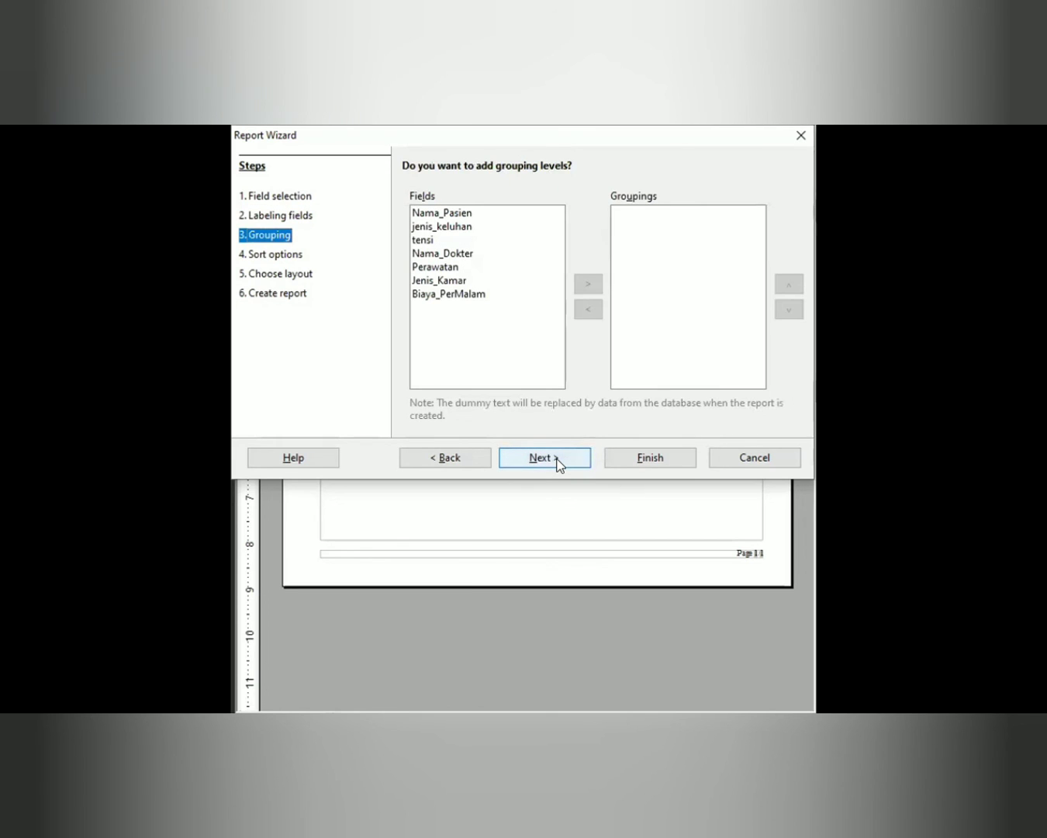
# Leave grouping and sorting unset, and choose the "Outline, indented - Borders" data layout for the report
pyautogui.click(276, 254)
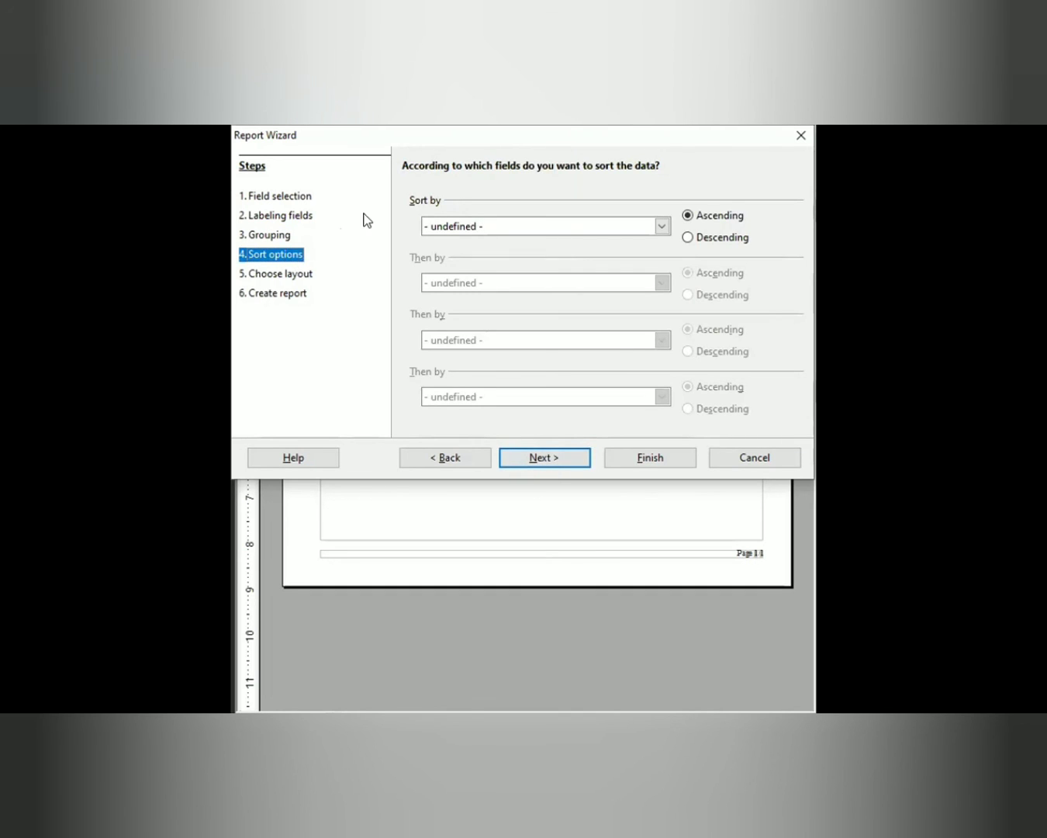
pyautogui.moveTo(693, 149); pyautogui.dragTo(690, 207)
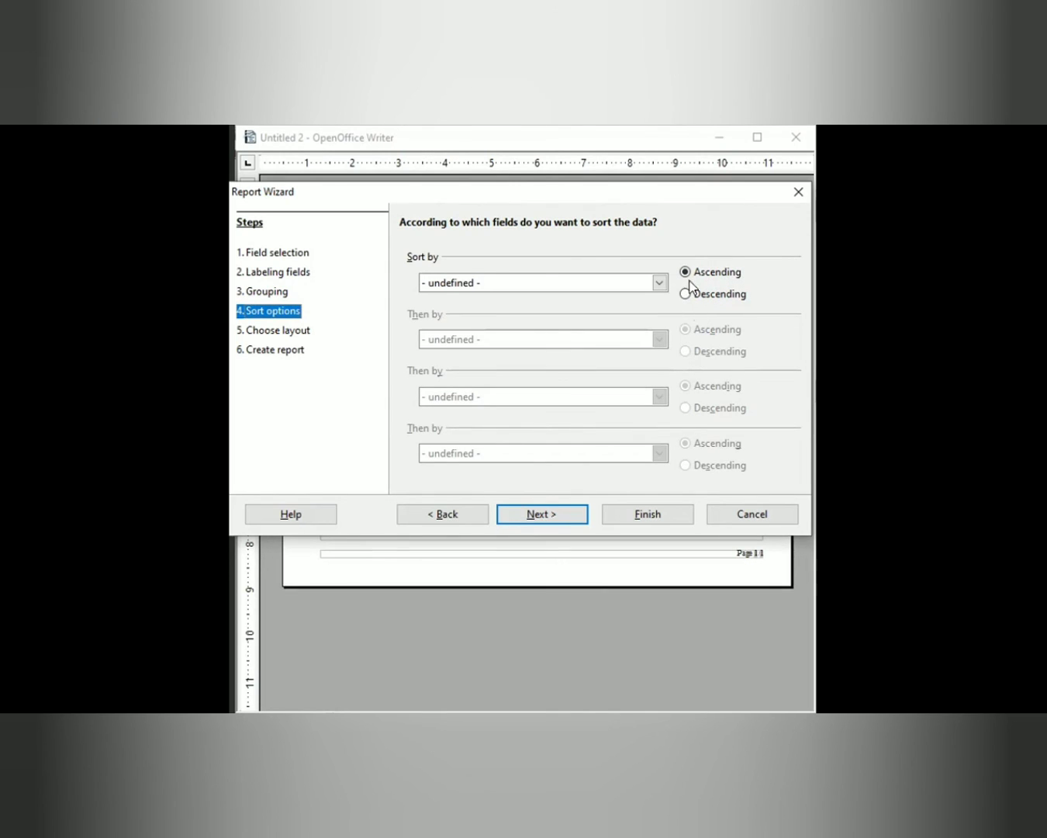
pyautogui.click(539, 516)
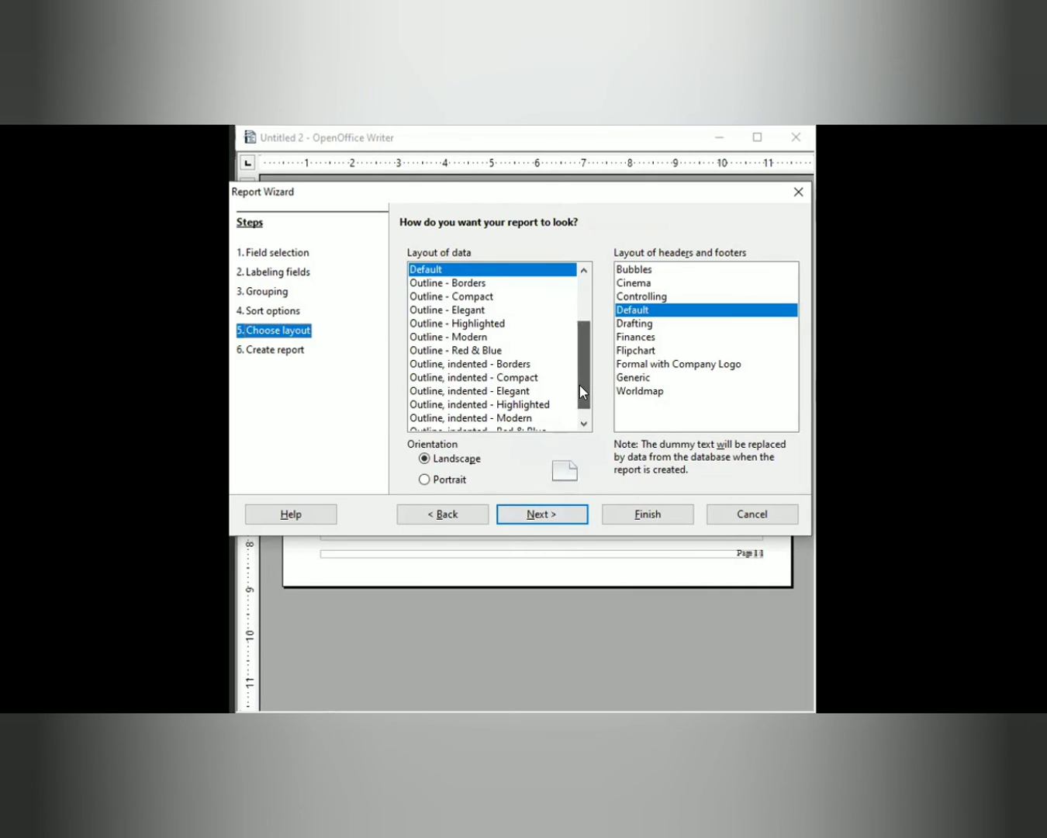
pyautogui.moveTo(579, 385); pyautogui.dragTo(576, 416)
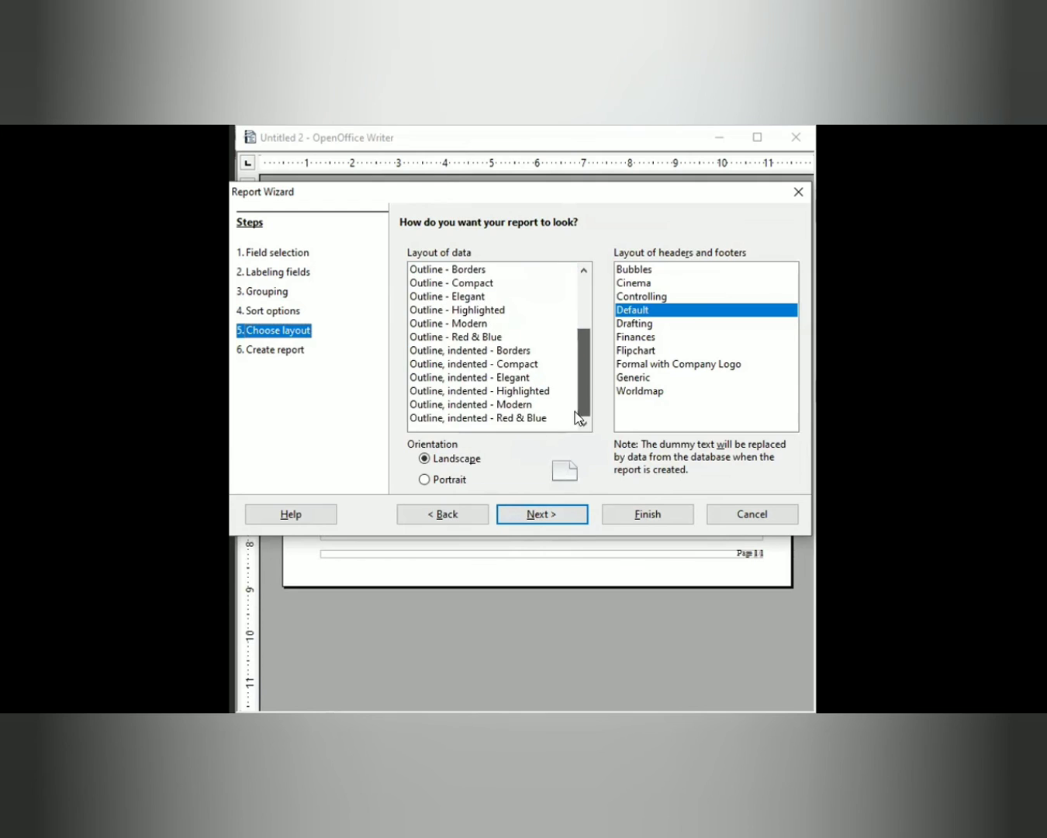
pyautogui.click(518, 353)
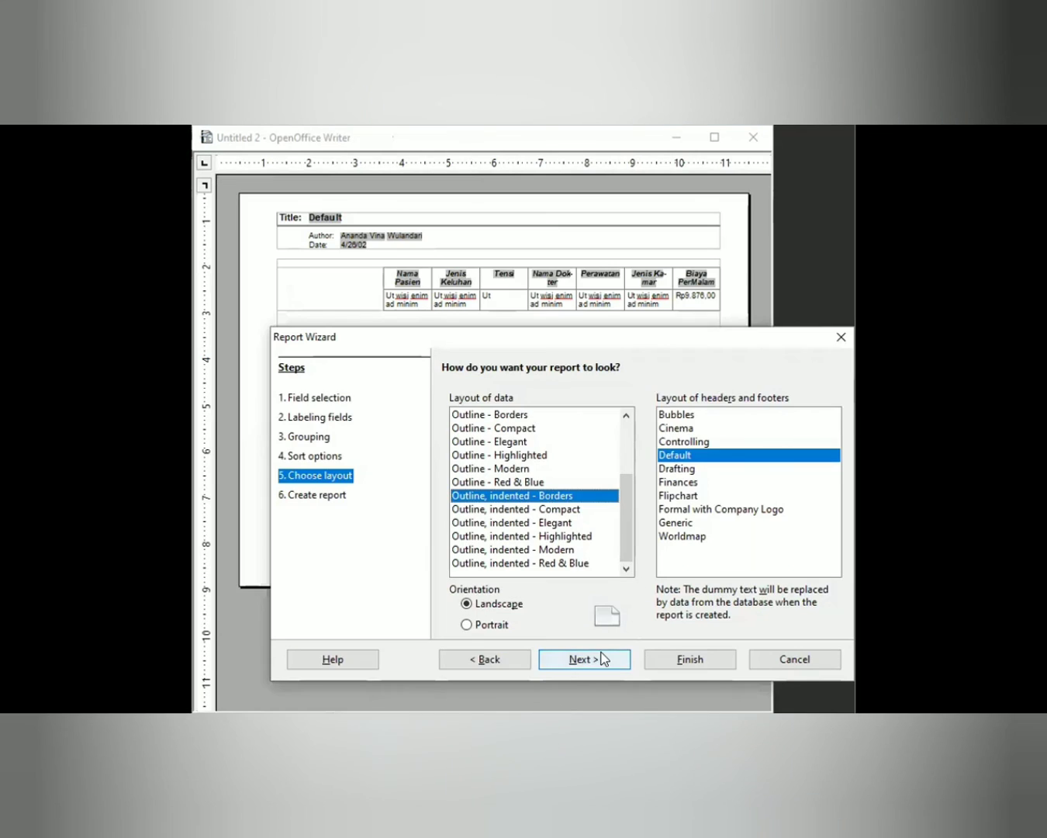
pyautogui.click(601, 659)
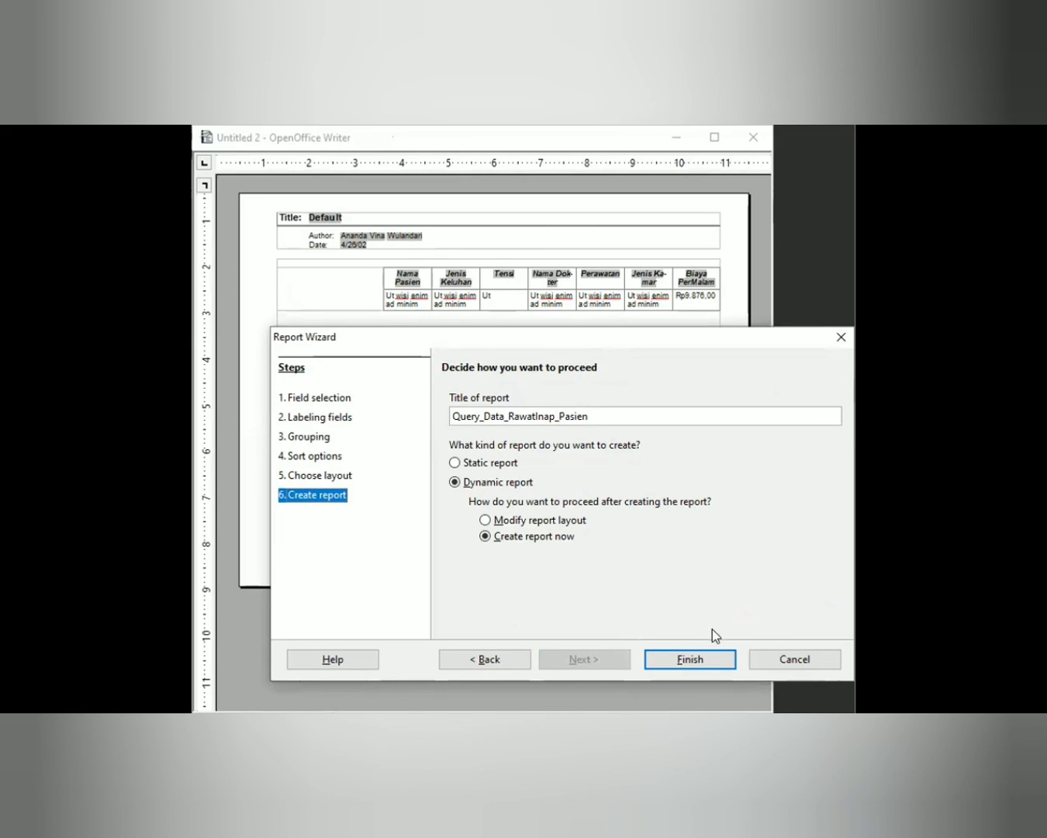
# Title the report "Query_Data_RawatInapPasien" and finish creating it as a dynamic report
pyautogui.click(561, 416)
pyautogui.press('BackSpace')
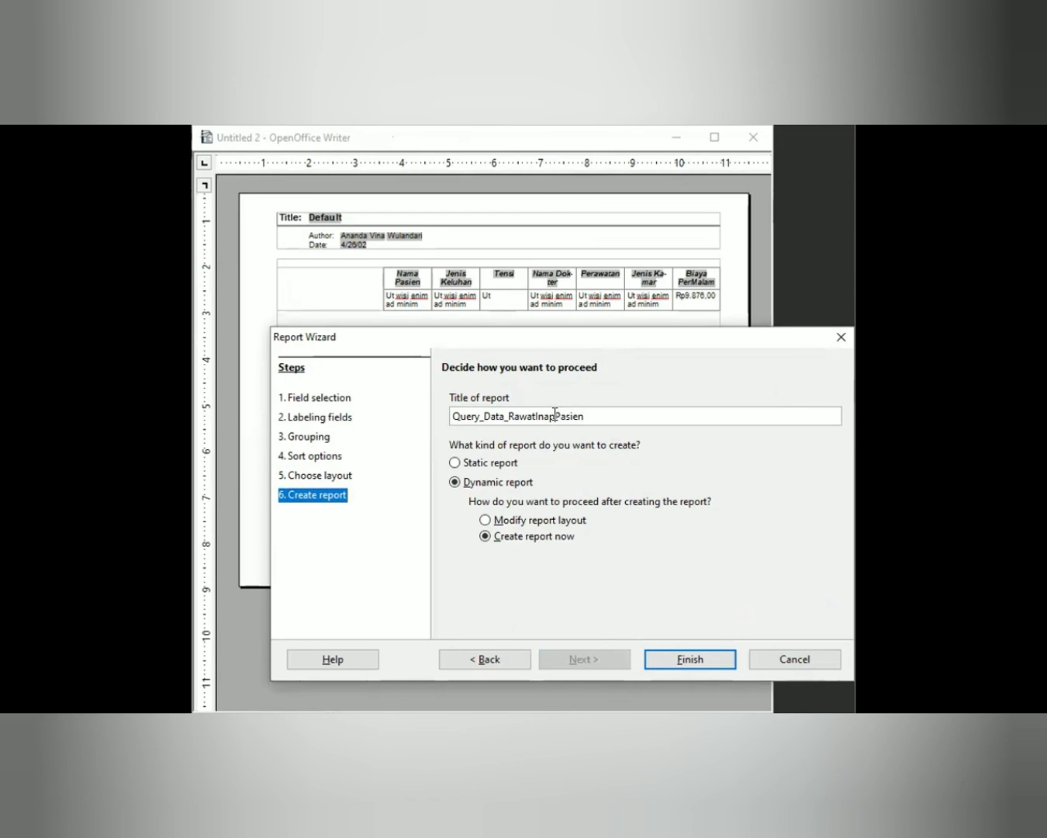
pyautogui.click(712, 664)
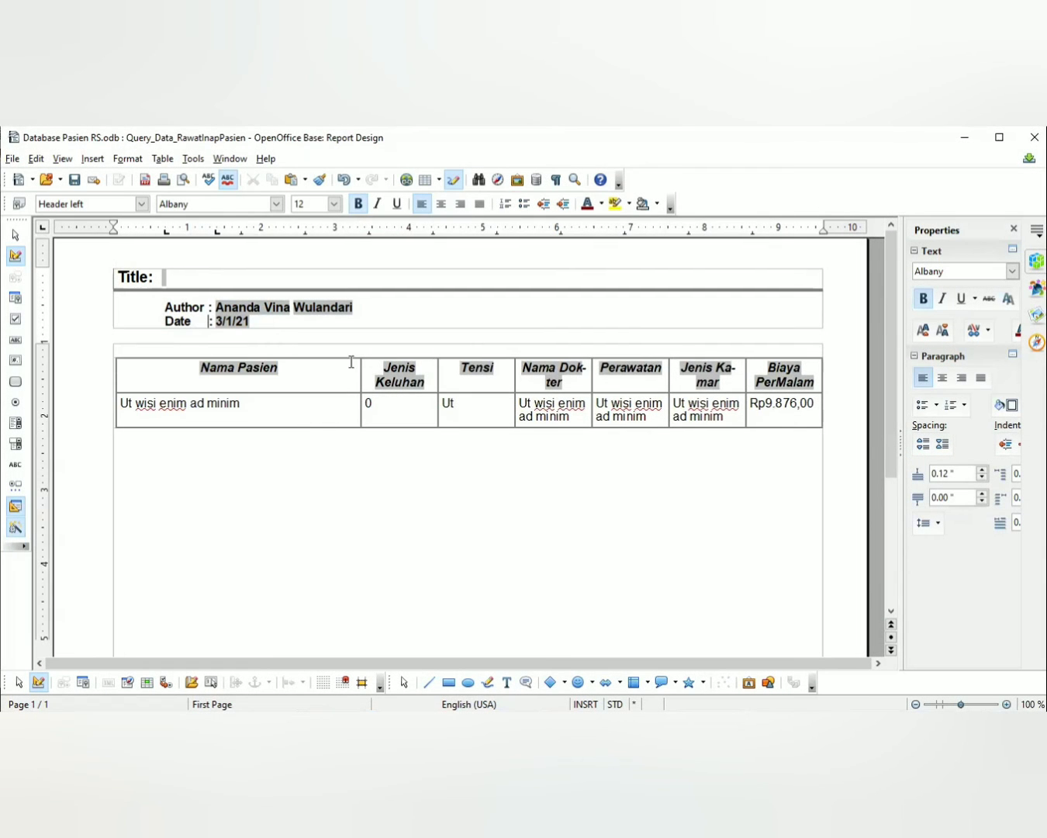
# Narrow the Nama Pasien column and rebalance the other column widths so the headings through Jenis Kamar each fit on one line
pyautogui.moveTo(360, 370); pyautogui.dragTo(232, 370)
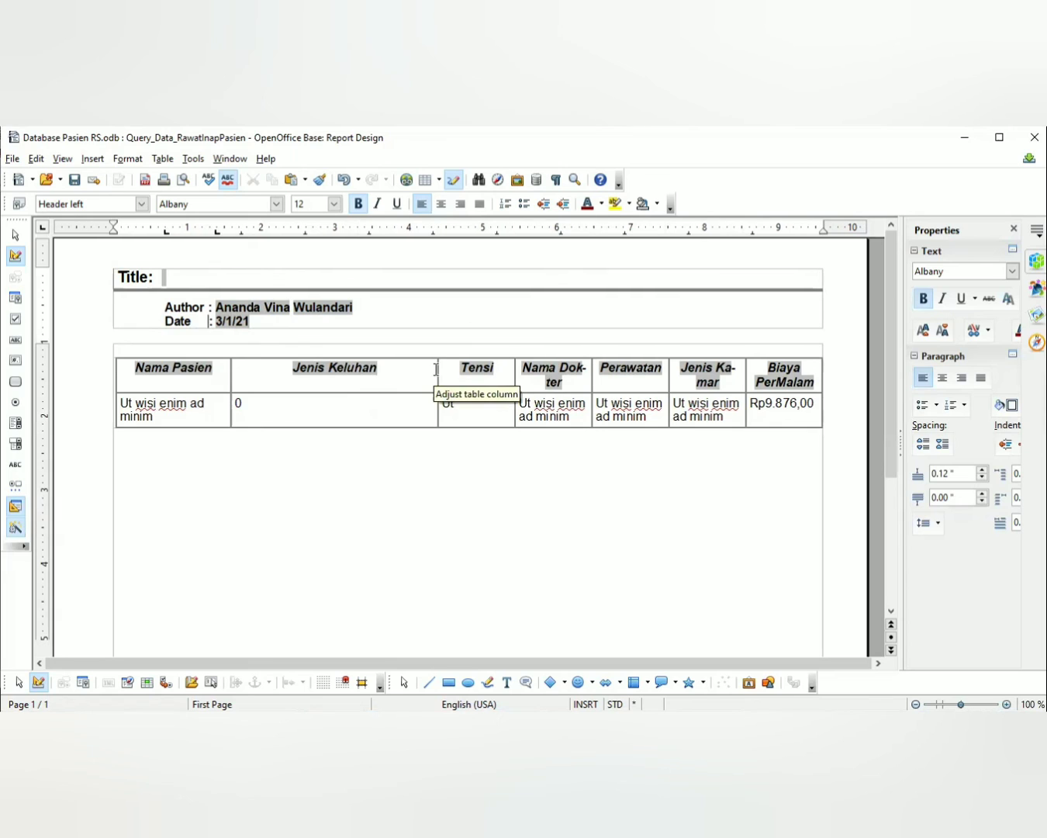
pyautogui.moveTo(438, 371); pyautogui.dragTo(366, 370)
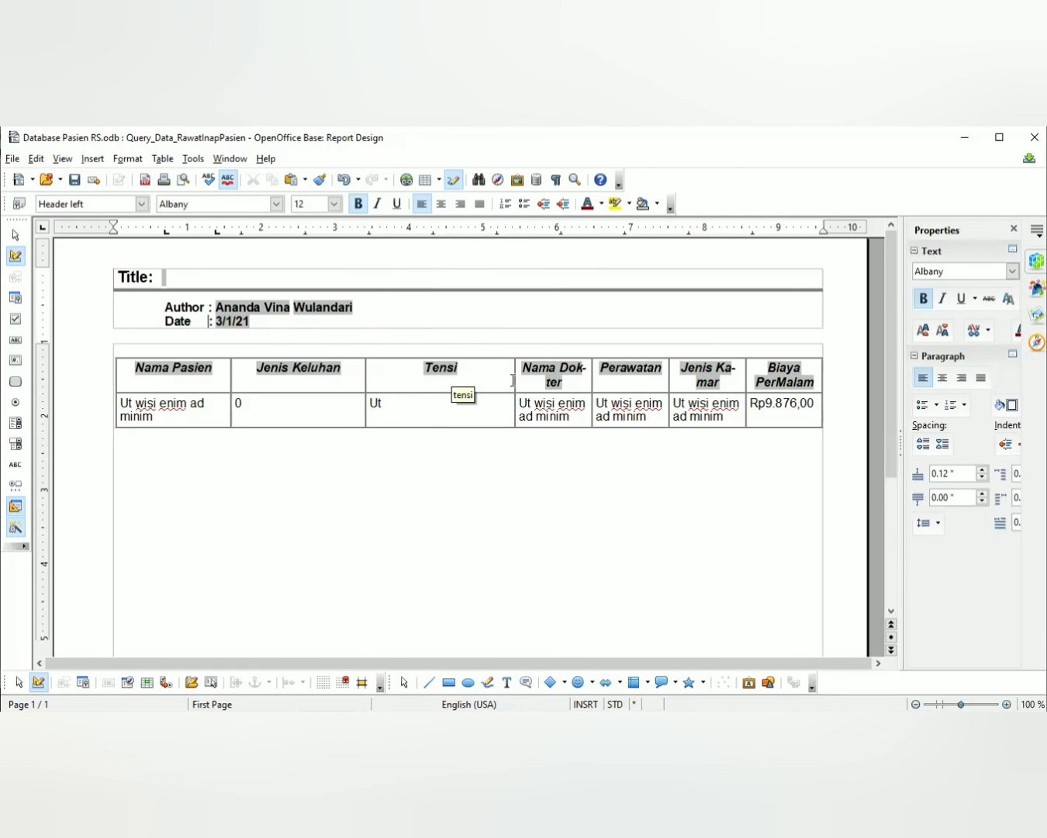
pyautogui.moveTo(515, 381); pyautogui.dragTo(464, 371)
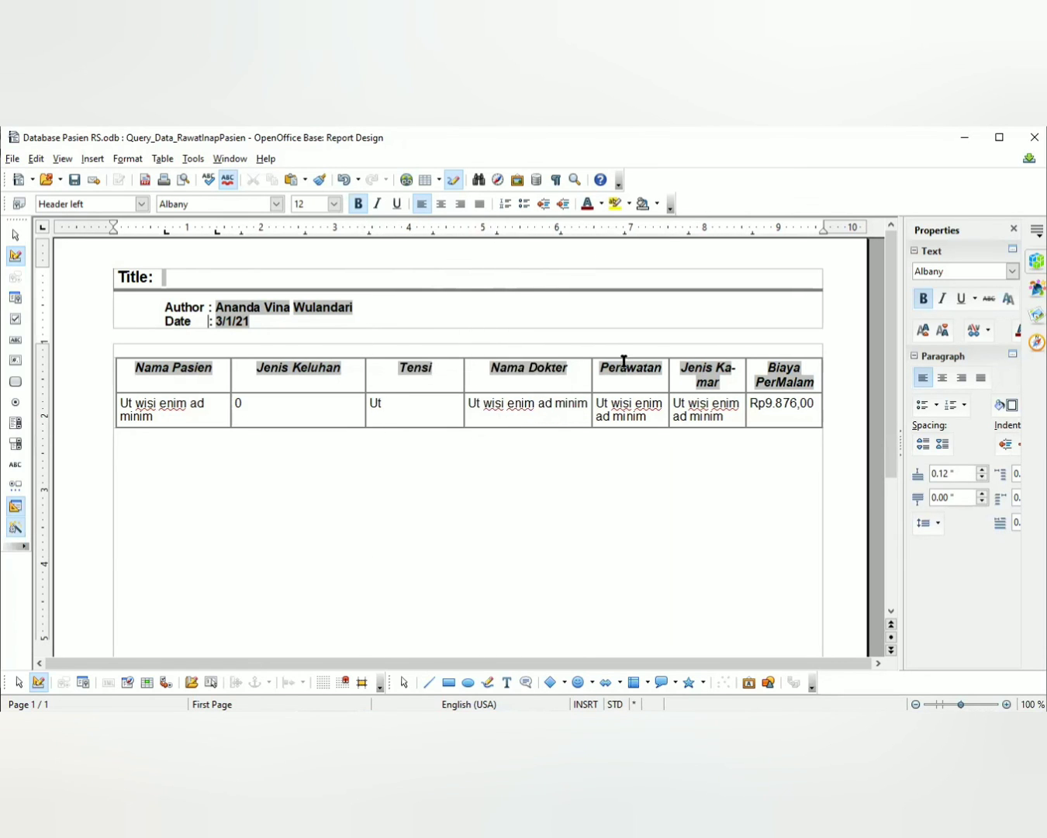
pyautogui.moveTo(590, 366); pyautogui.dragTo(560, 365)
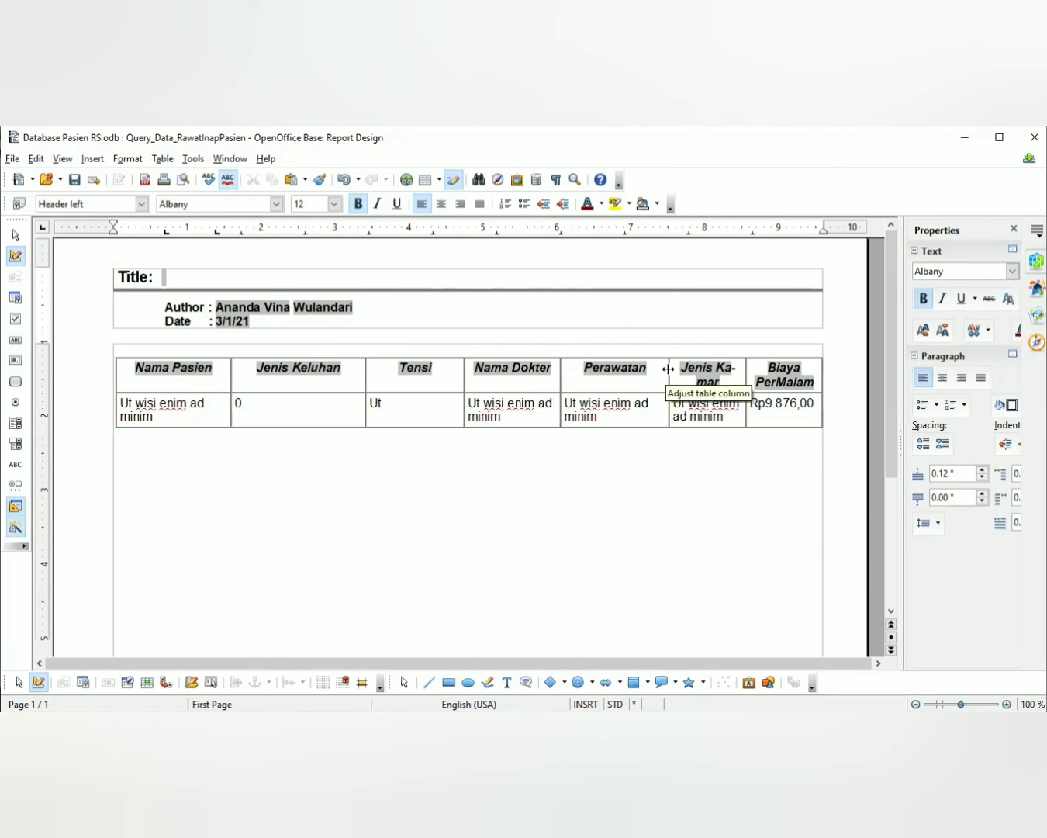
pyautogui.moveTo(667, 367); pyautogui.dragTo(636, 363)
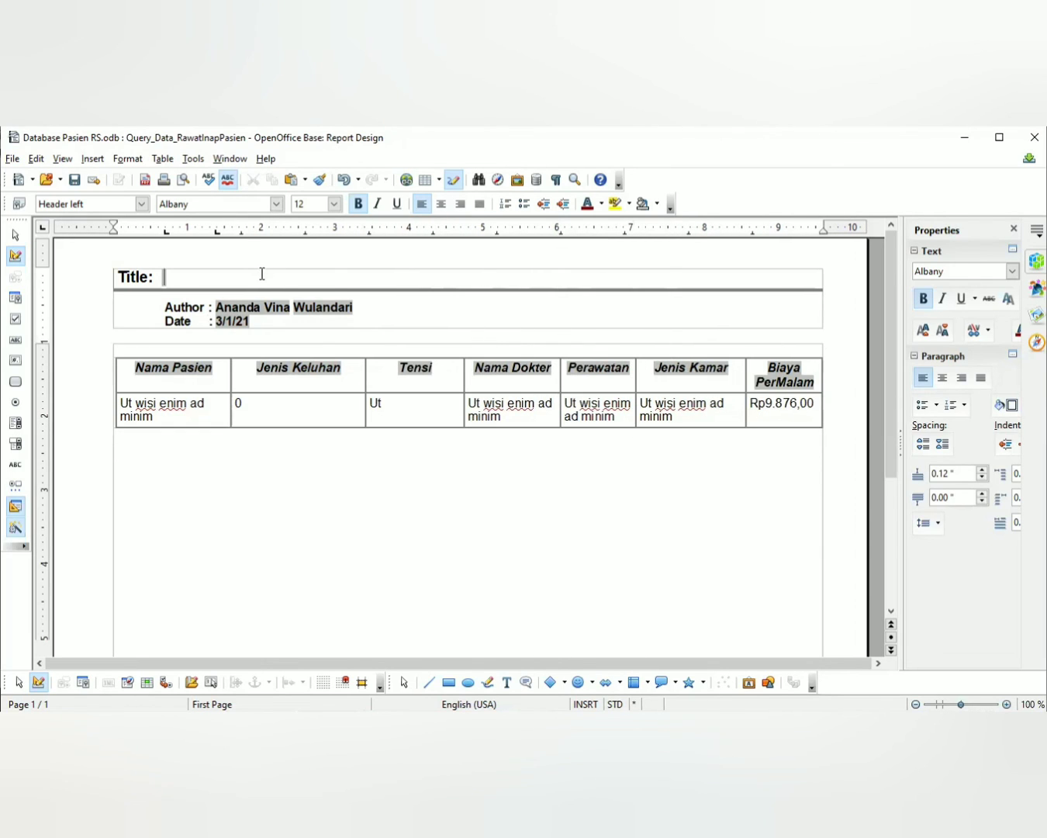
# Replace the report header's Title line with the centered heading "DATA PASIEN RUMAH SAKIT XYZ"
pyautogui.tripleClick(173, 265)
pyautogui.press('BackSpace')
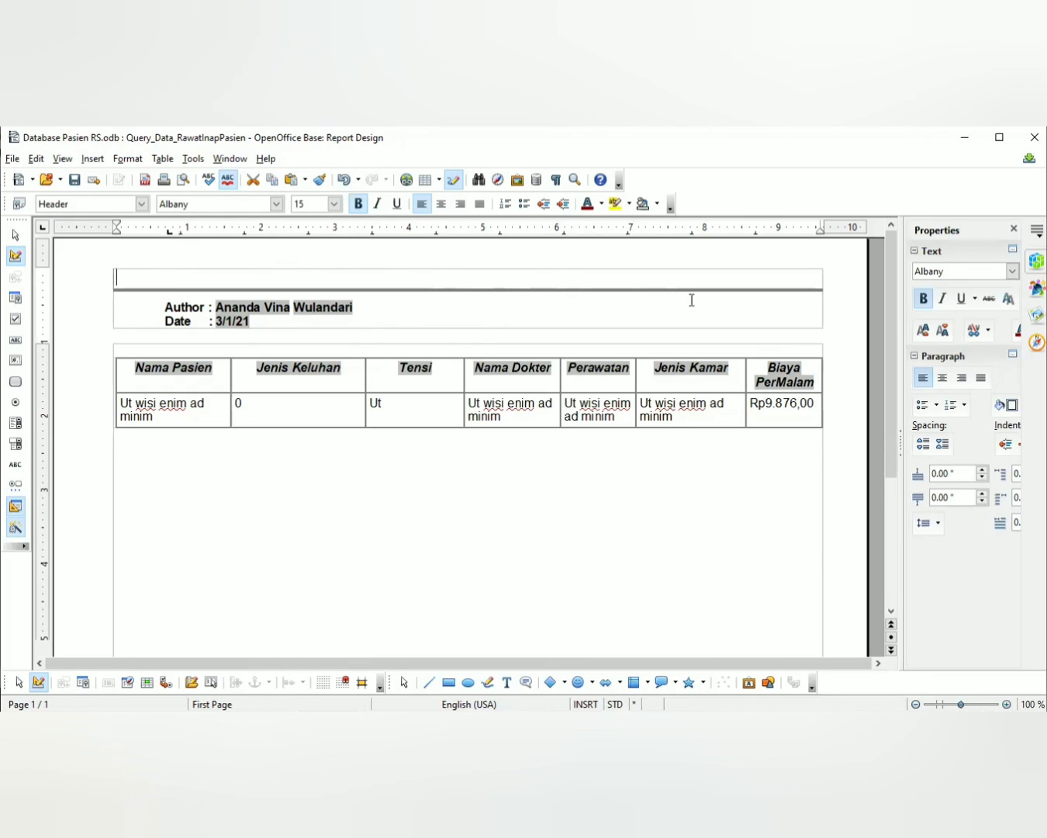
pyautogui.click(940, 378)
pyautogui.write('DATA PASIEN RUMAH SAKIT XYZ')
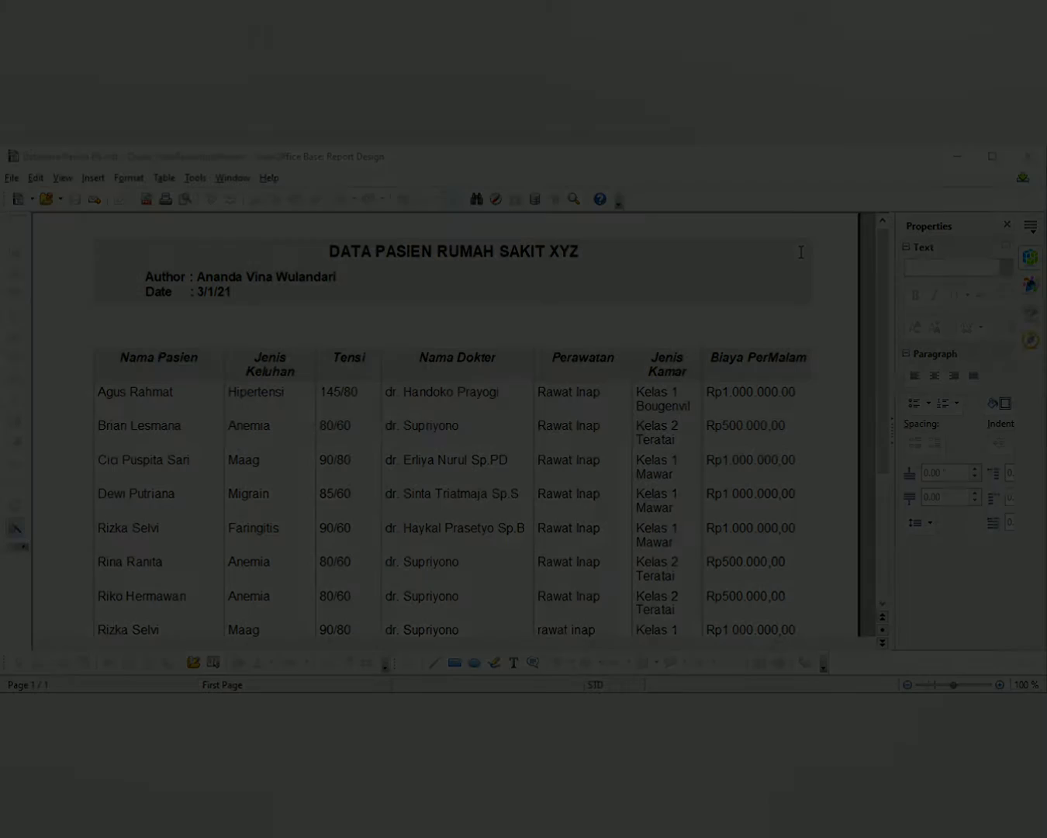